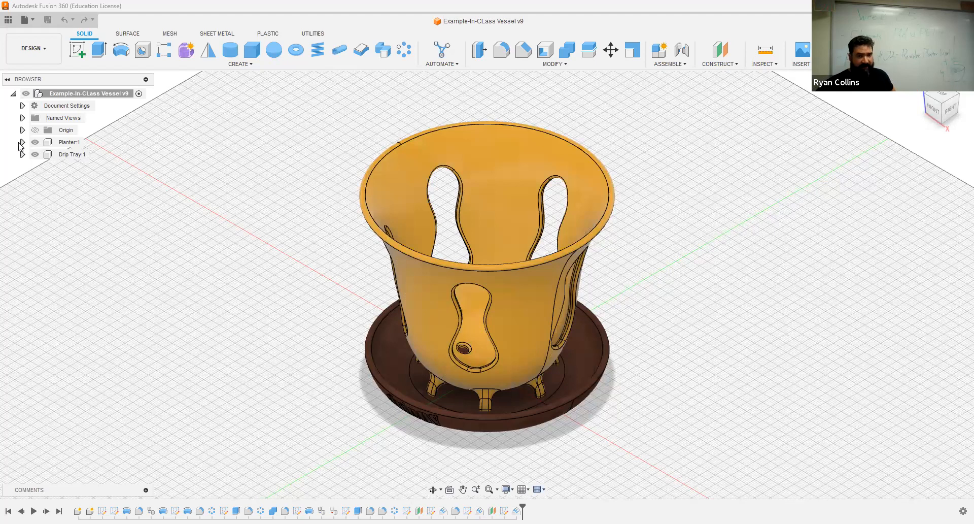
Expand the Planter's bodies and compare the Circled Lip and YellowFillet Lip versions by switching their visibility, leaving only YellowFillet Lip shown.
{"action": "left_click", "coordinate": [22, 142]}
{"action": "left_click", "coordinate": [31, 166]}
{"action": "left_click", "coordinate": [53, 203]}
{"action": "left_click", "coordinate": [53, 215]}
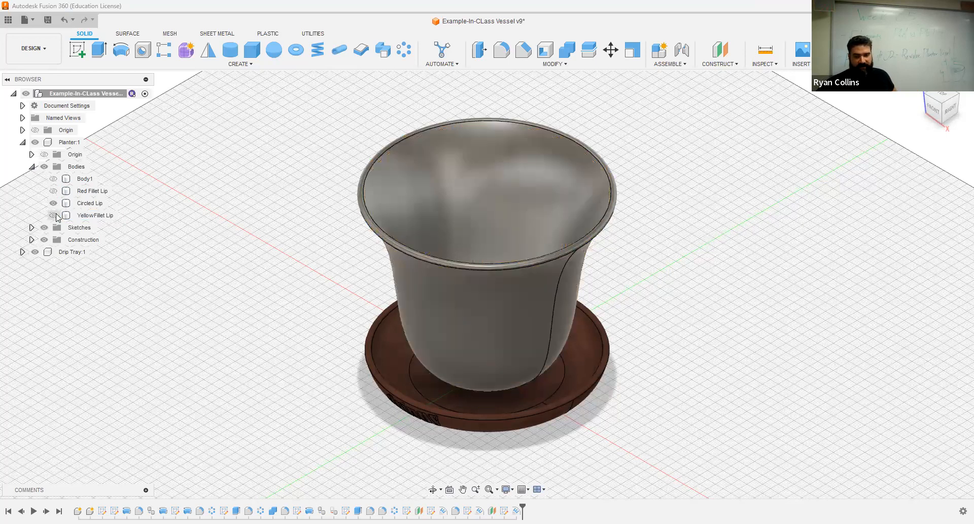
{"action": "left_click", "coordinate": [53, 203]}
{"action": "left_click", "coordinate": [54, 215]}
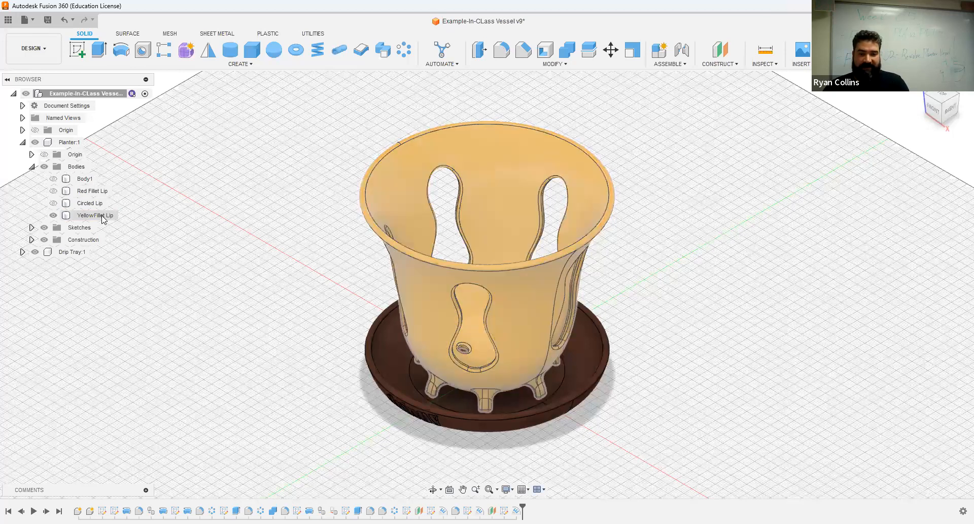
{"action": "left_click", "coordinate": [95, 215]}
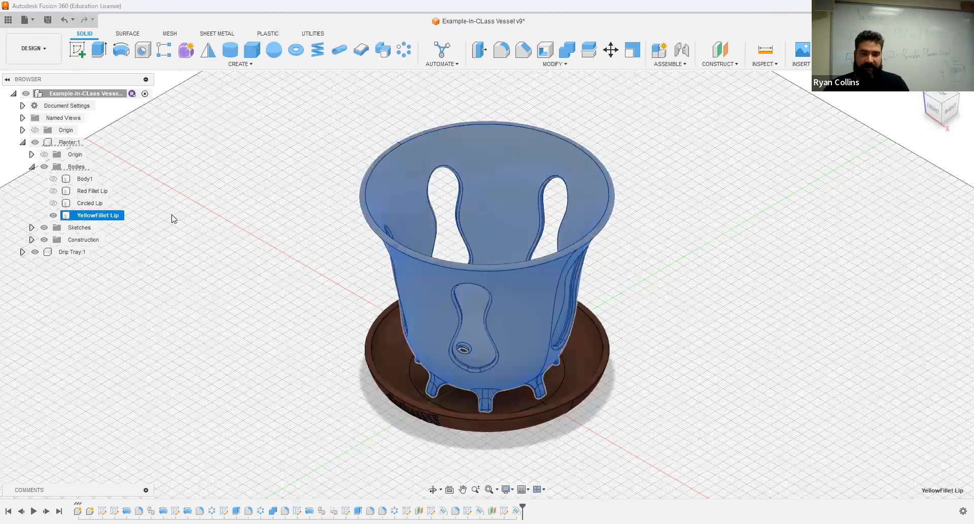
{"action": "left_click", "coordinate": [147, 222]}
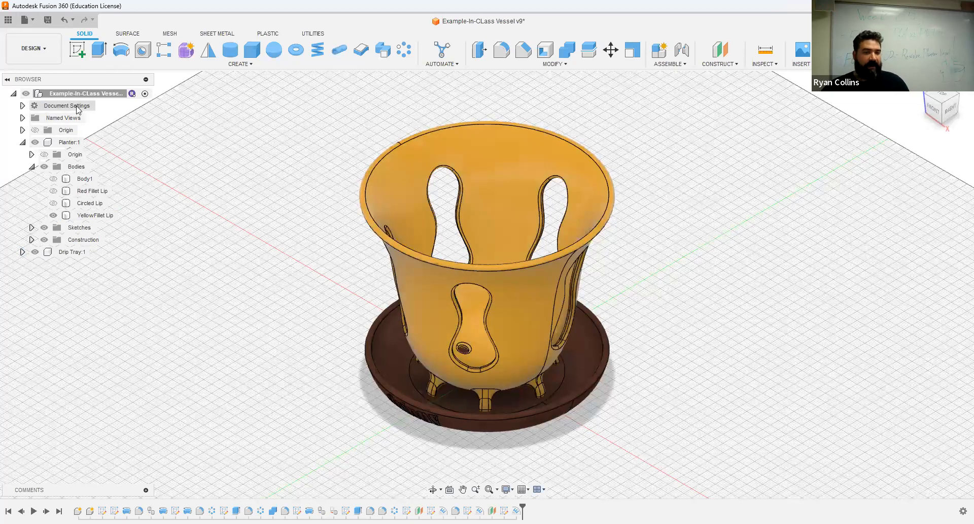
{"action": "left_click", "coordinate": [69, 143]}
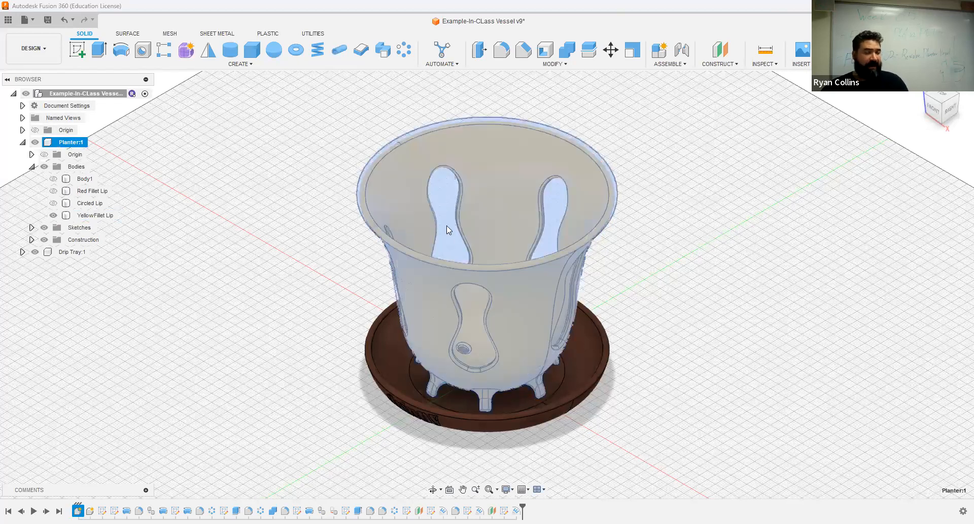
{"action": "left_click", "coordinate": [242, 242]}
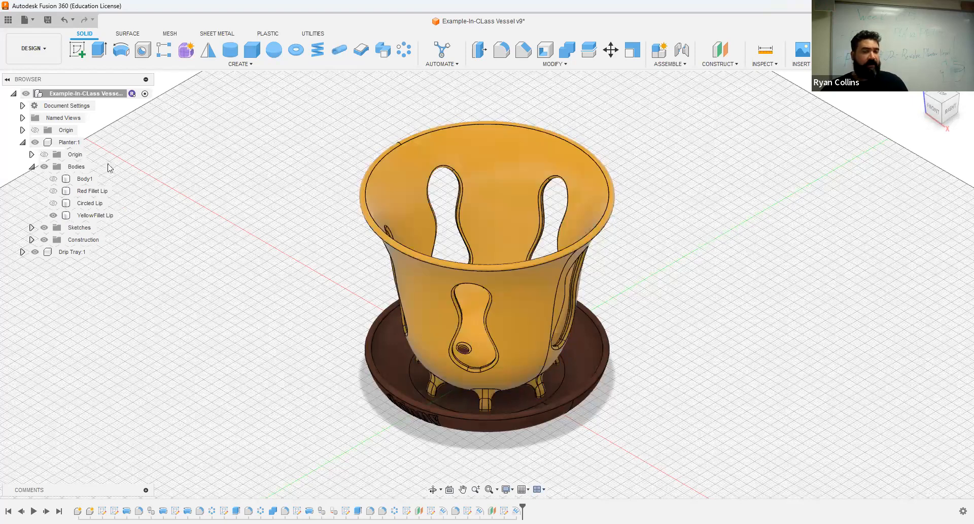
{"action": "left_click", "coordinate": [69, 145]}
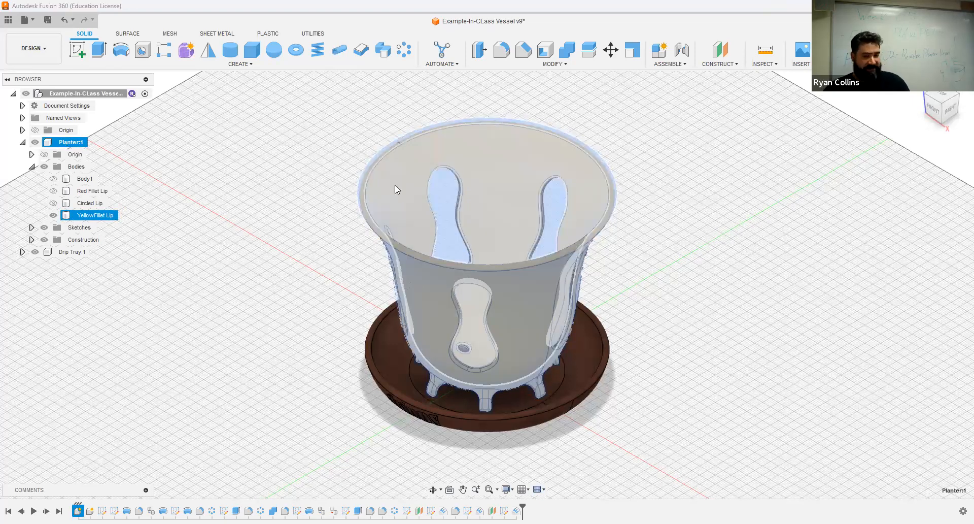
{"action": "left_click", "coordinate": [265, 196]}
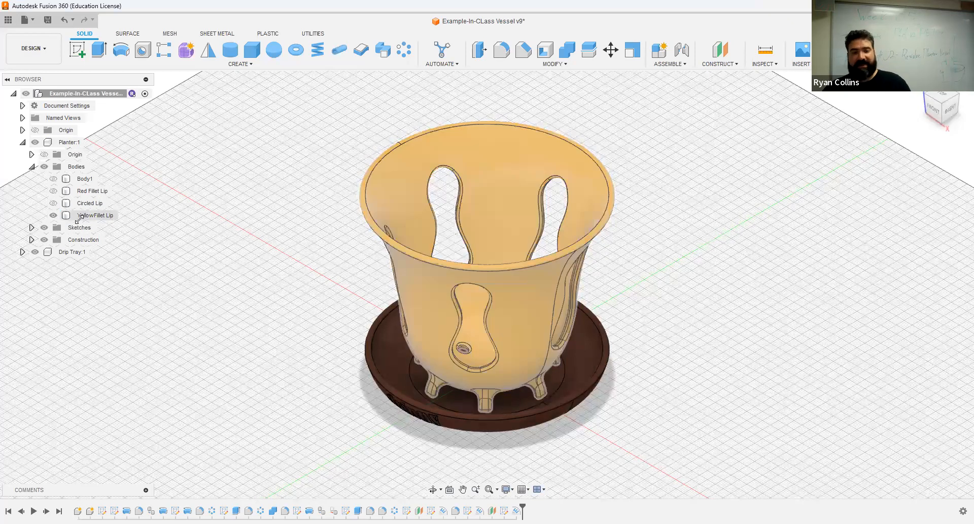
Export the YellowFillet Lip body for 3D printing as a binary STL in millimetres to the Downloads folder, without sending it to a print utility.
{"action": "left_click", "coordinate": [82, 216]}
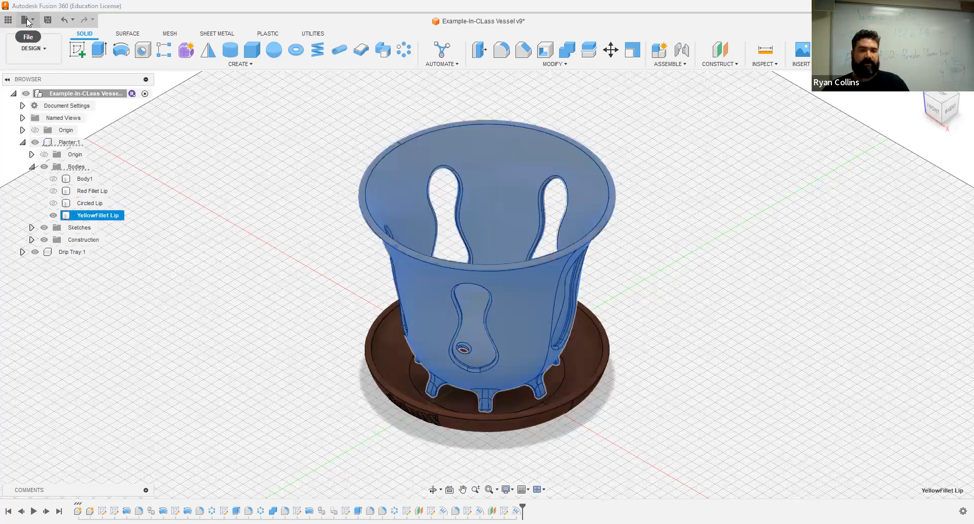
{"action": "left_click", "coordinate": [28, 21]}
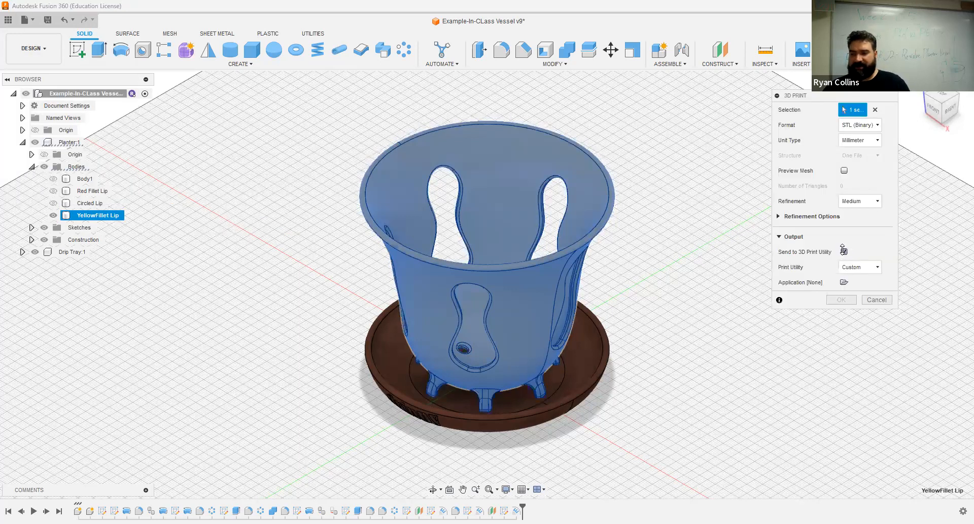
{"action": "left_click", "coordinate": [844, 250]}
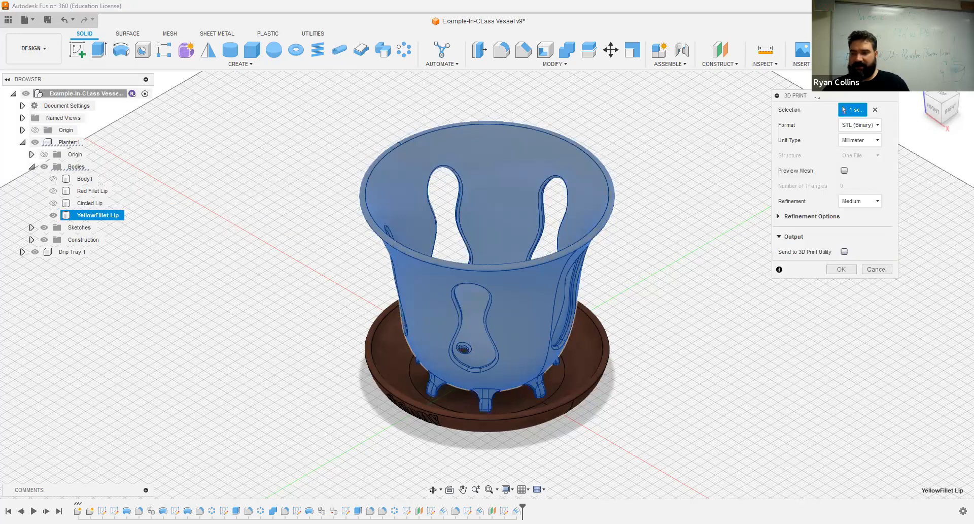
{"action": "left_click", "coordinate": [842, 270]}
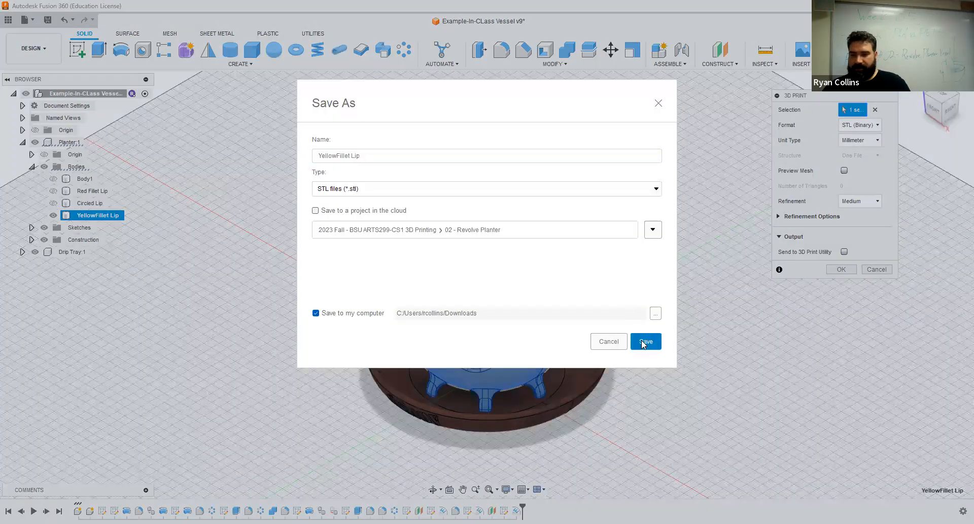
{"action": "left_click", "coordinate": [642, 341]}
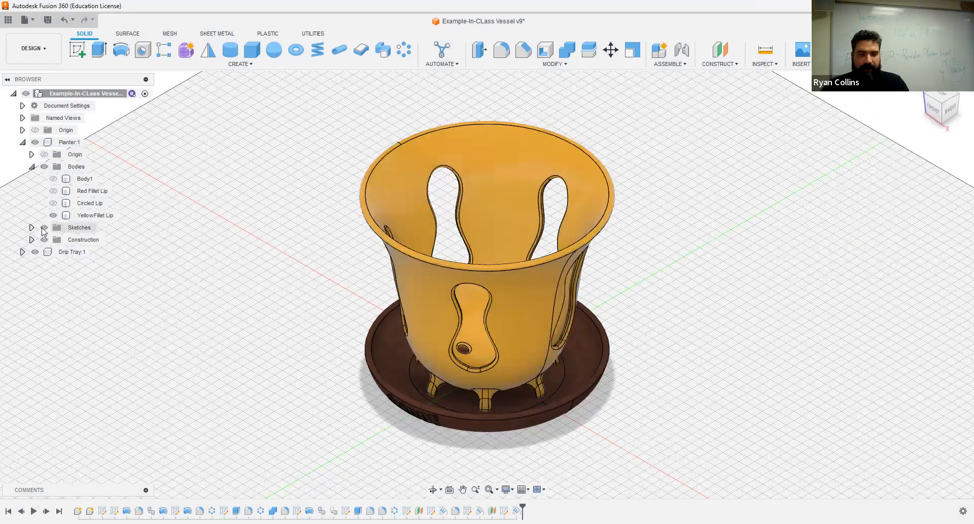
Rename the Drip Tray component's body as "Drip tray".
{"action": "left_click", "coordinate": [23, 253]}
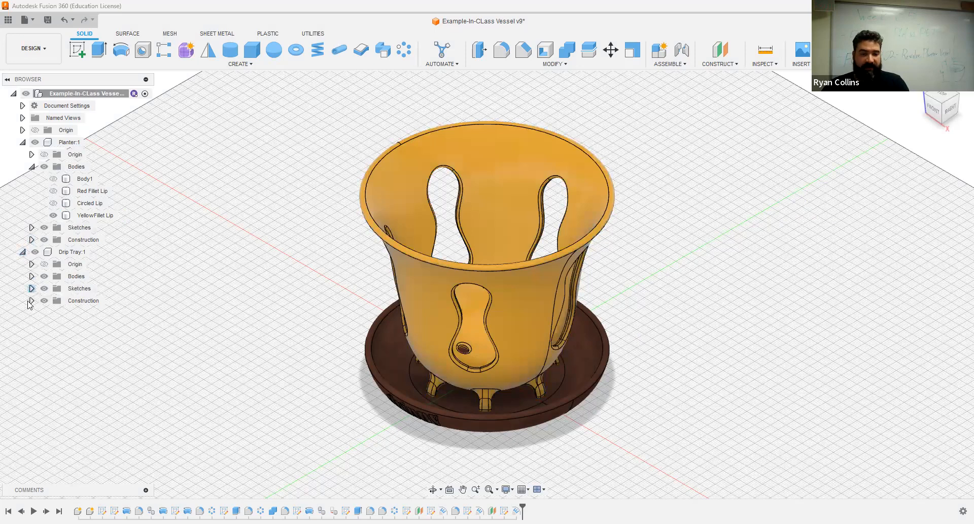
{"action": "left_click", "coordinate": [31, 276]}
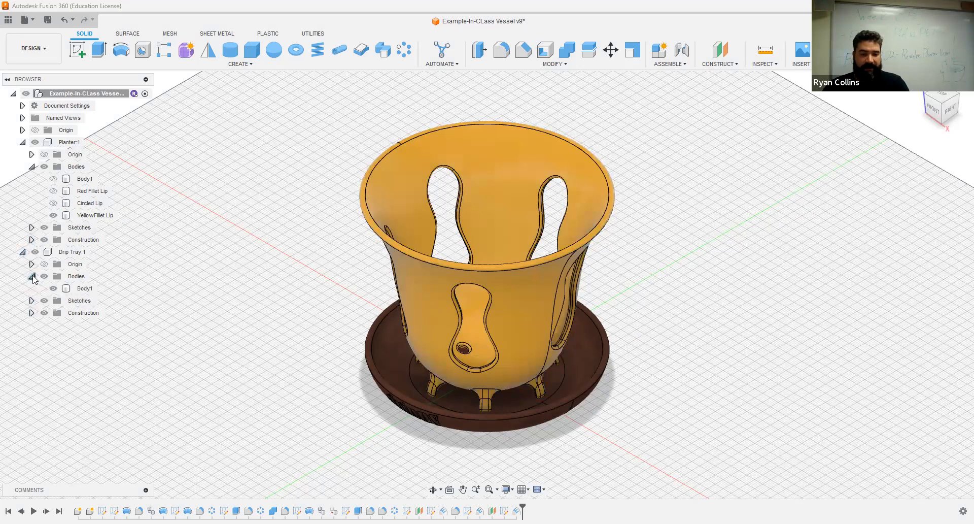
{"action": "left_click", "coordinate": [89, 288]}
{"action": "double_click", "coordinate": [89, 288]}
{"action": "type", "text": "D"}
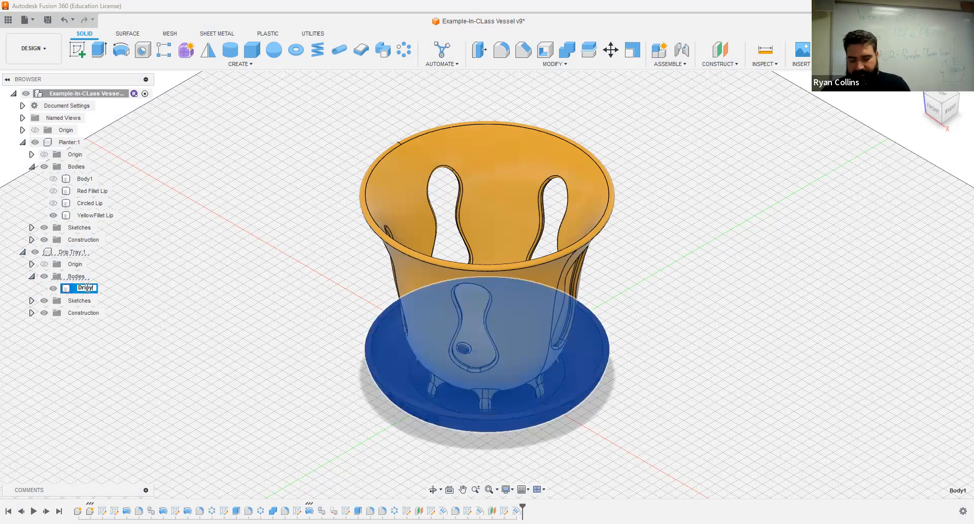
{"action": "type", "text": "rip tray"}
{"action": "key", "text": "Return"}
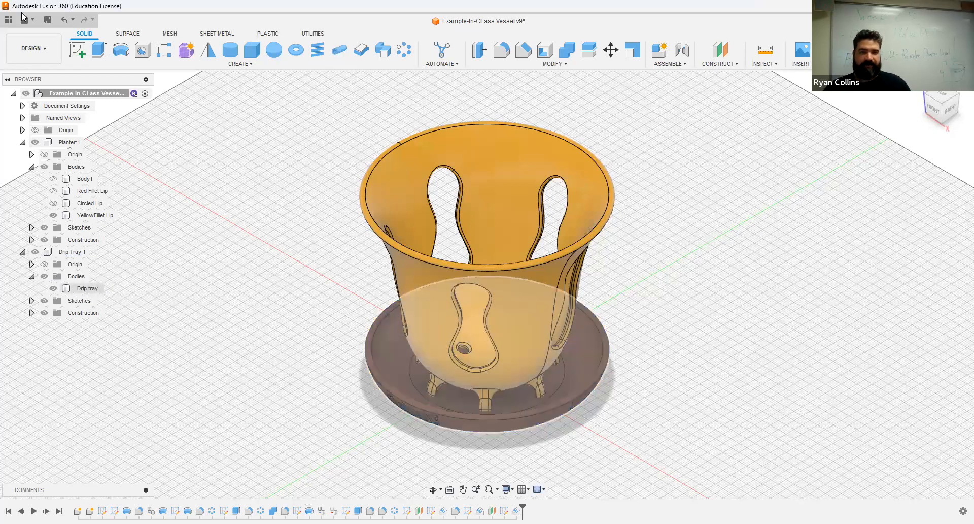
Export the Drip tray body for 3D printing as a binary STL in millimetres to the Downloads folder.
{"action": "left_click", "coordinate": [93, 289]}
{"action": "left_click", "coordinate": [24, 20]}
{"action": "left_click", "coordinate": [39, 157]}
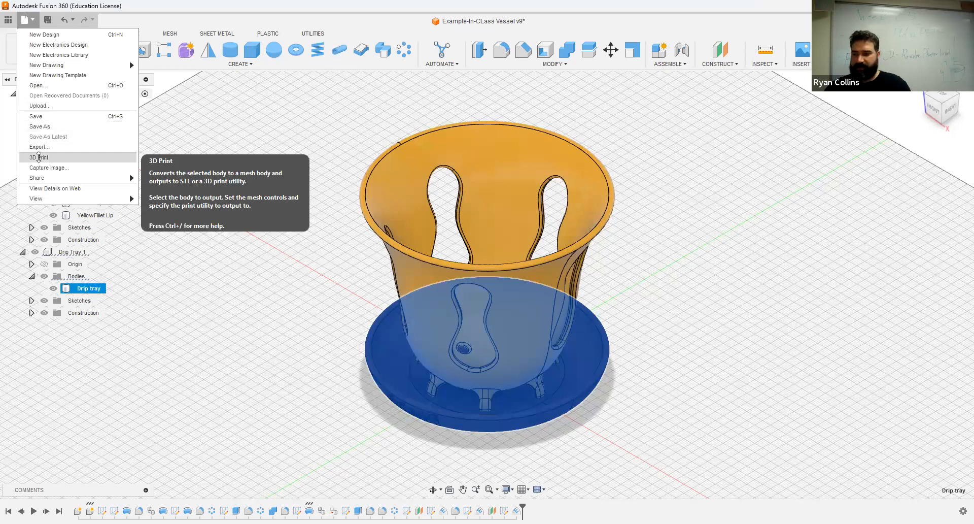
{"action": "left_click", "coordinate": [839, 269]}
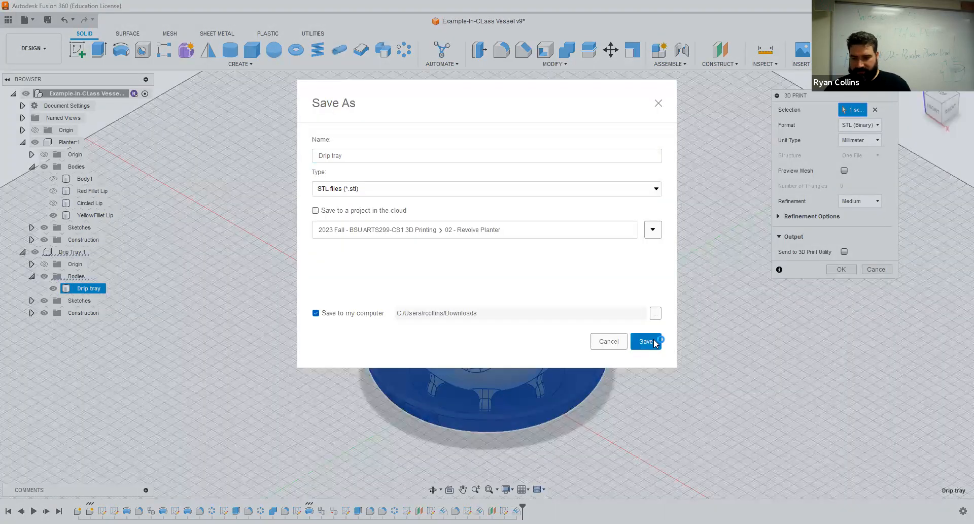
{"action": "left_click", "coordinate": [605, 339]}
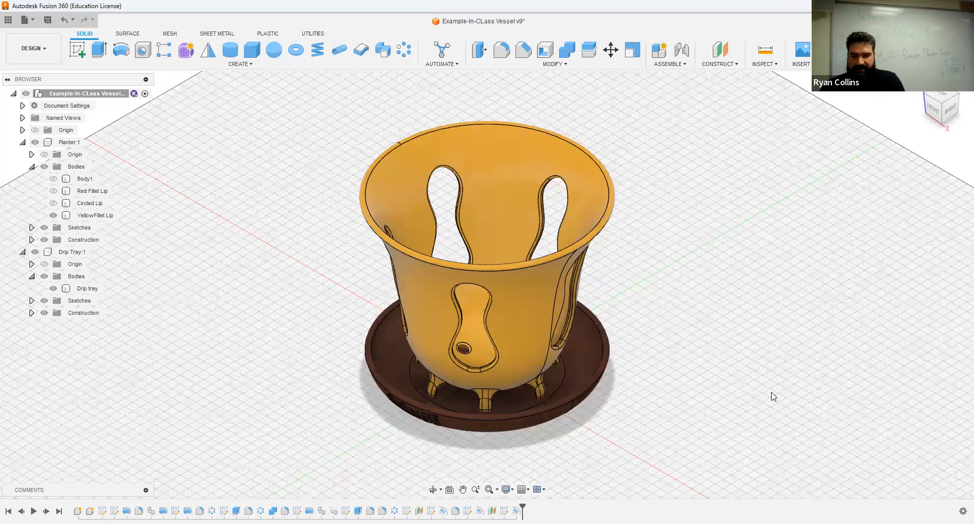
Switch to PrusaSlicer and auto-arrange YellowFillet Lip.stl and Drip tray.stl side by side on the print bed.
{"action": "key", "text": "alt+Tab"}
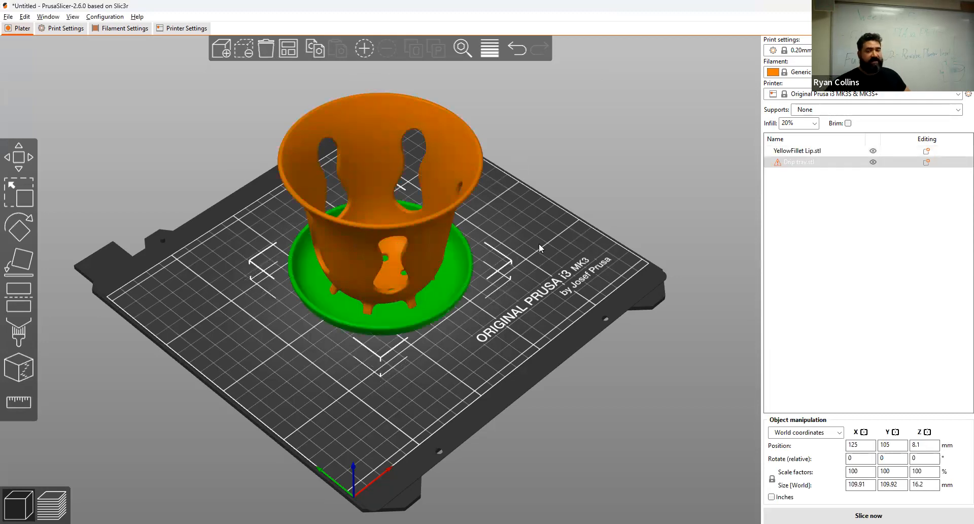
{"action": "left_click", "coordinate": [289, 49]}
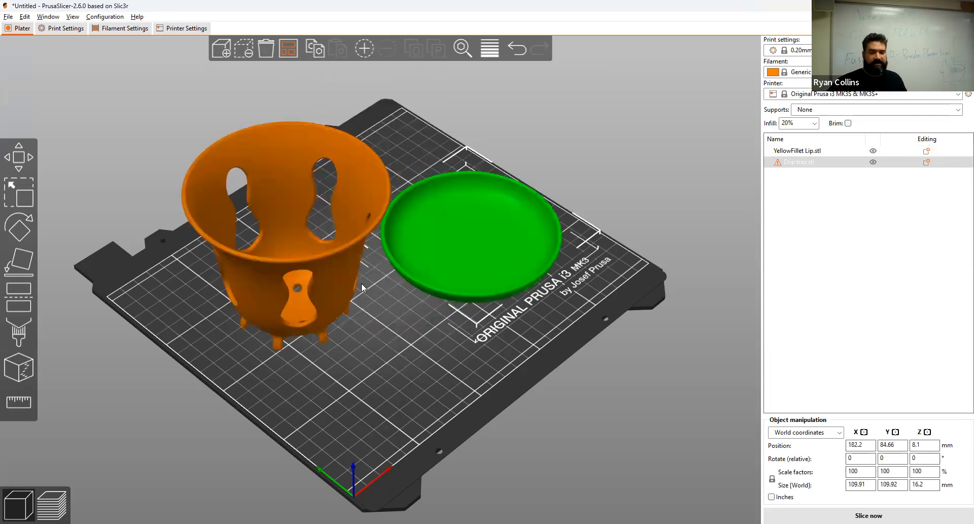
{"action": "left_click_drag", "start_coordinate": [406, 401], "coordinate": [386, 389]}
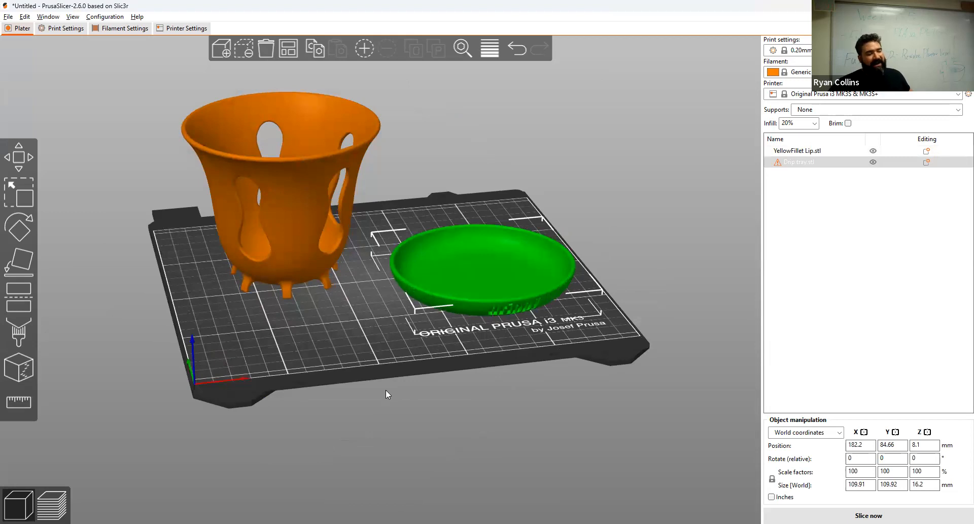
{"action": "mouse_move", "coordinate": [385, 390]}
{"action": "left_mouse_down"}
{"action": "mouse_move", "coordinate": [372, 393]}
{"action": "mouse_move", "coordinate": [378, 387]}
{"action": "left_mouse_up"}
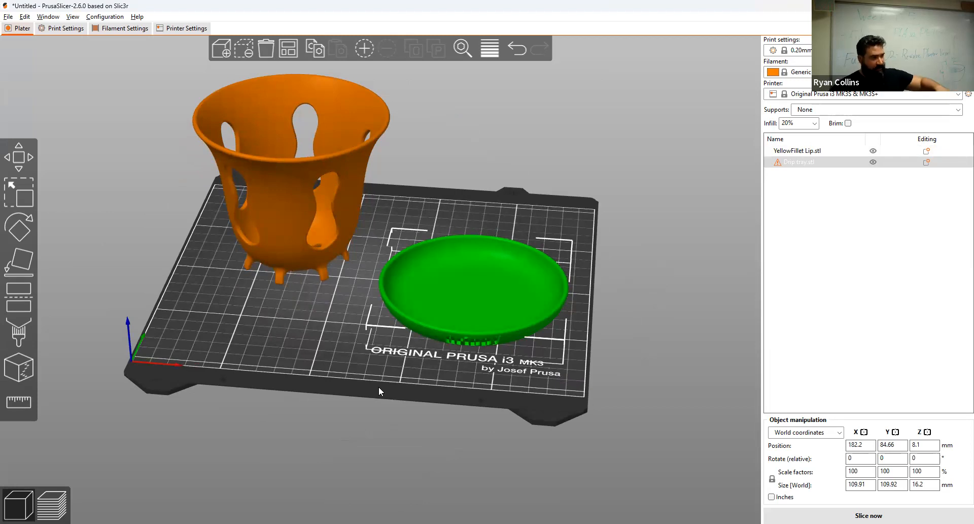
Examine the drip tray's rim lettering and the planter's feet and cutouts up close from several angles.
{"action": "scroll", "coordinate": [378, 386], "scroll_direction": "up", "scroll_amount": 1}
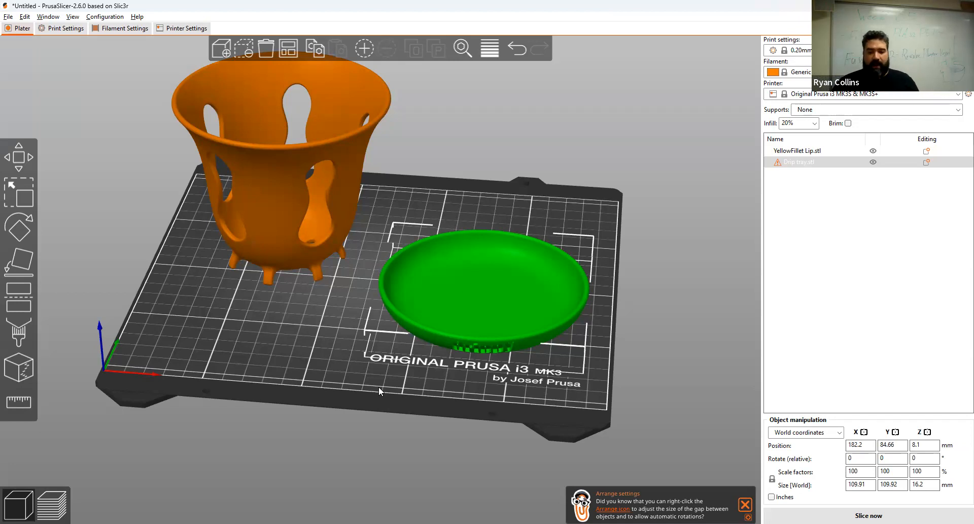
{"action": "scroll", "coordinate": [558, 386], "scroll_direction": "down", "scroll_amount": 2}
{"action": "scroll", "coordinate": [570, 358], "scroll_direction": "up", "scroll_amount": 5}
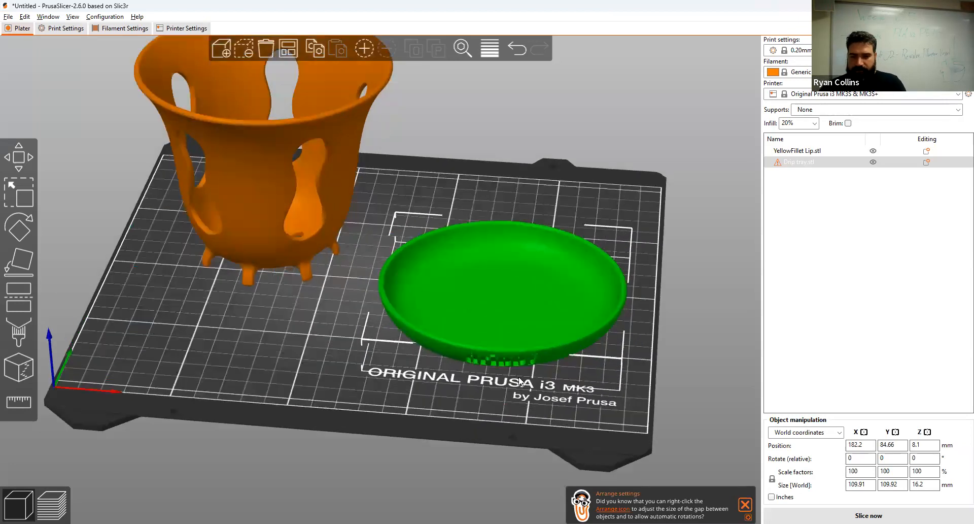
{"action": "left_click_drag", "start_coordinate": [564, 440], "coordinate": [437, 345]}
{"action": "scroll", "coordinate": [416, 316], "scroll_direction": "up", "scroll_amount": 3}
{"action": "scroll", "coordinate": [415, 315], "scroll_direction": "down", "scroll_amount": 2}
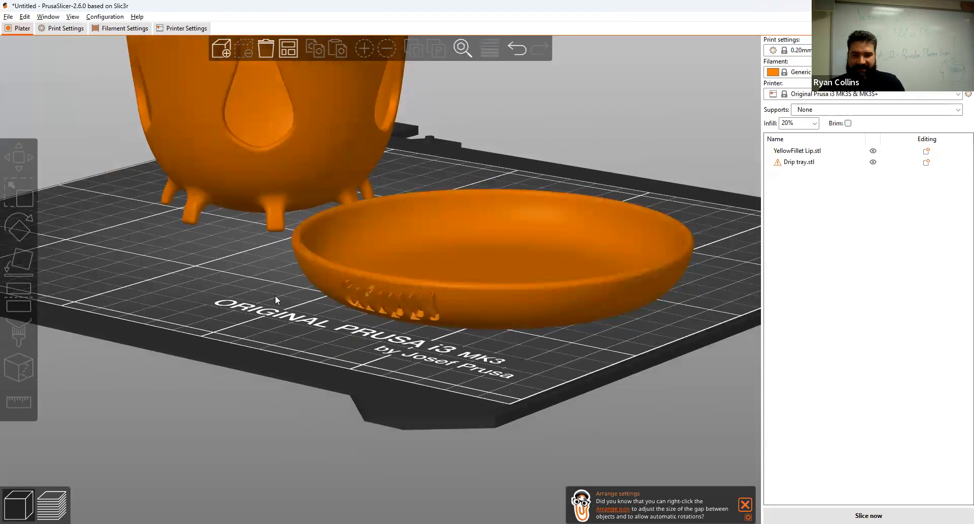
{"action": "scroll", "coordinate": [269, 269], "scroll_direction": "up", "scroll_amount": 8}
{"action": "scroll", "coordinate": [254, 247], "scroll_direction": "down", "scroll_amount": 11}
{"action": "middle_click_drag", "start_coordinate": [300, 341], "coordinate": [332, 382]}
{"action": "left_click_drag", "start_coordinate": [332, 382], "coordinate": [255, 354]}
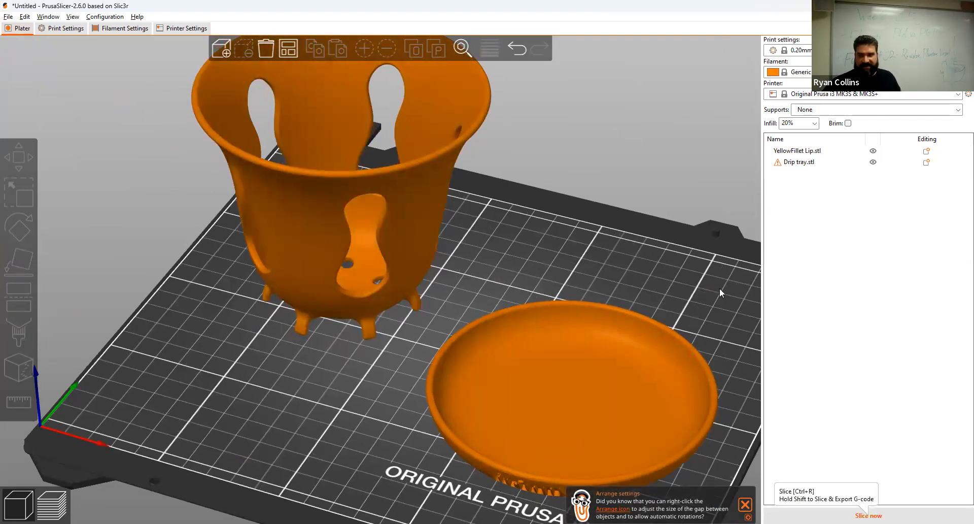
Slice the plate without supports and inspect the layer preview around the planter's cutouts, feet and the tray's underside.
{"action": "key", "text": "ctrl+r"}
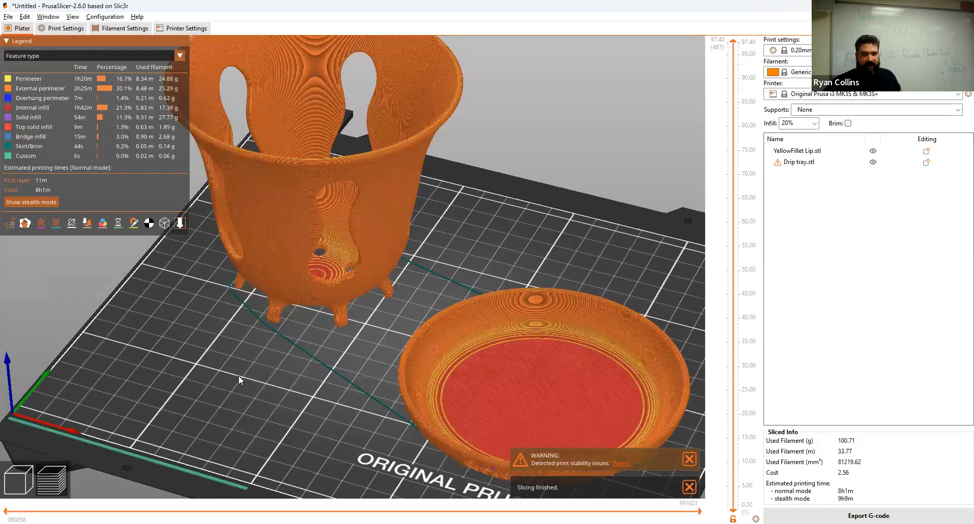
{"action": "left_click_drag", "start_coordinate": [238, 351], "coordinate": [132, 264]}
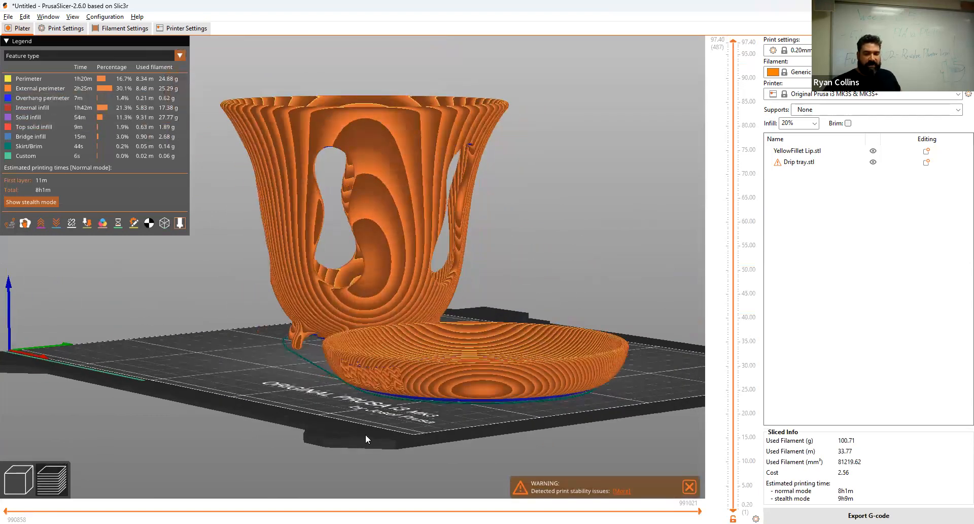
{"action": "scroll", "coordinate": [366, 439], "scroll_direction": "up", "scroll_amount": 5}
{"action": "left_click_drag", "start_coordinate": [365, 440], "coordinate": [287, 433]}
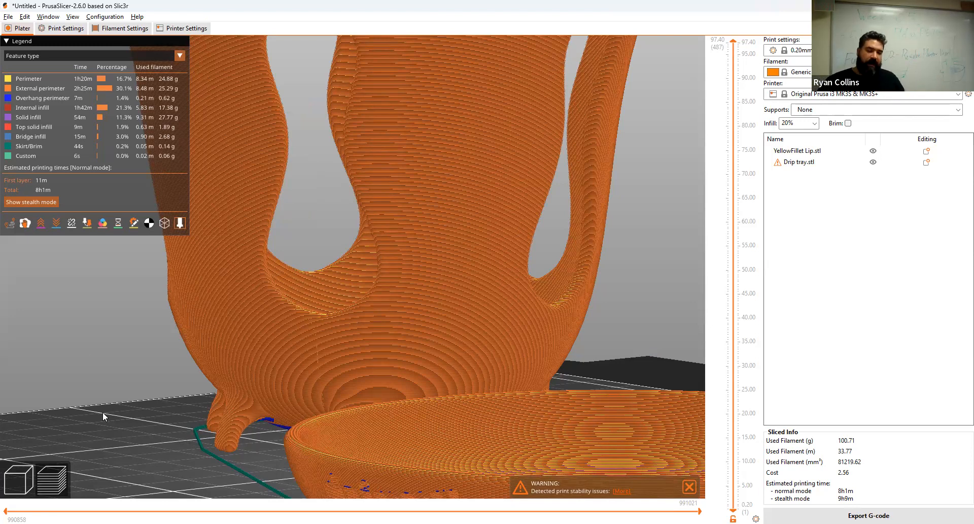
Return to the model view, set supports to "Support on build plate only" and slice the plate again.
{"action": "left_click", "coordinate": [22, 480]}
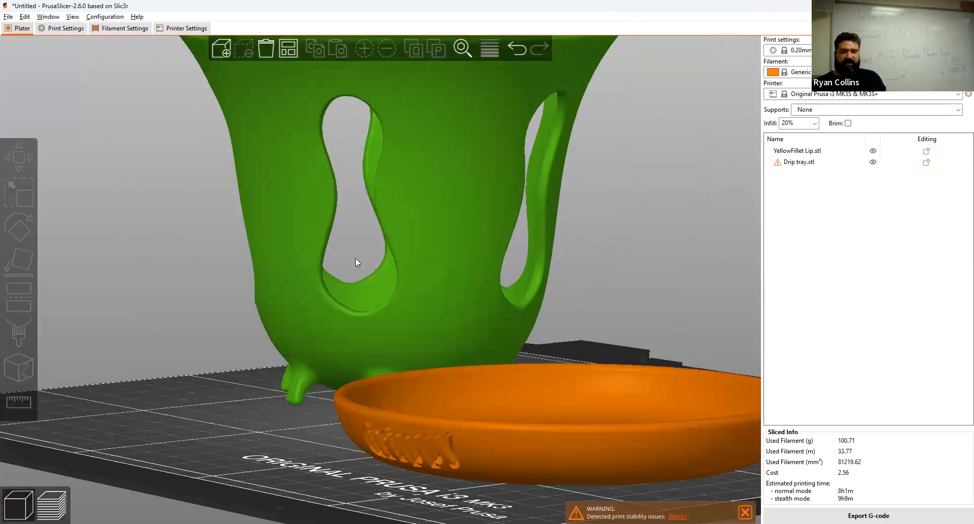
{"action": "scroll", "coordinate": [357, 262], "scroll_direction": "down", "scroll_amount": 2}
{"action": "left_click", "coordinate": [729, 260]}
{"action": "left_click", "coordinate": [859, 110]}
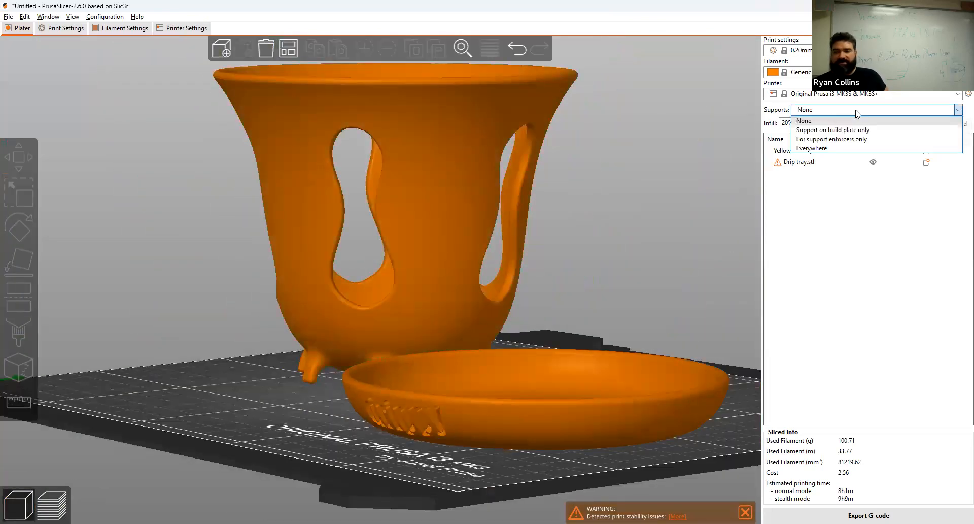
{"action": "left_click", "coordinate": [835, 130]}
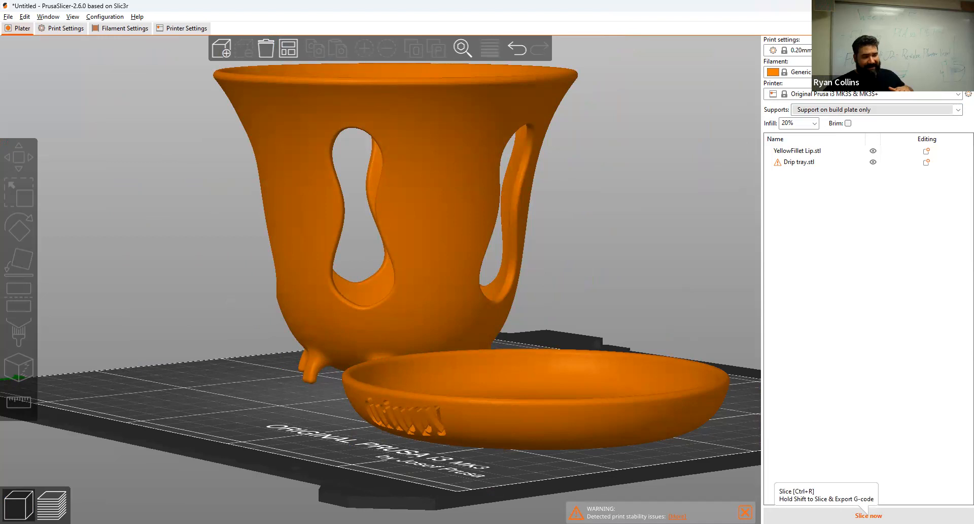
{"action": "left_click", "coordinate": [868, 514]}
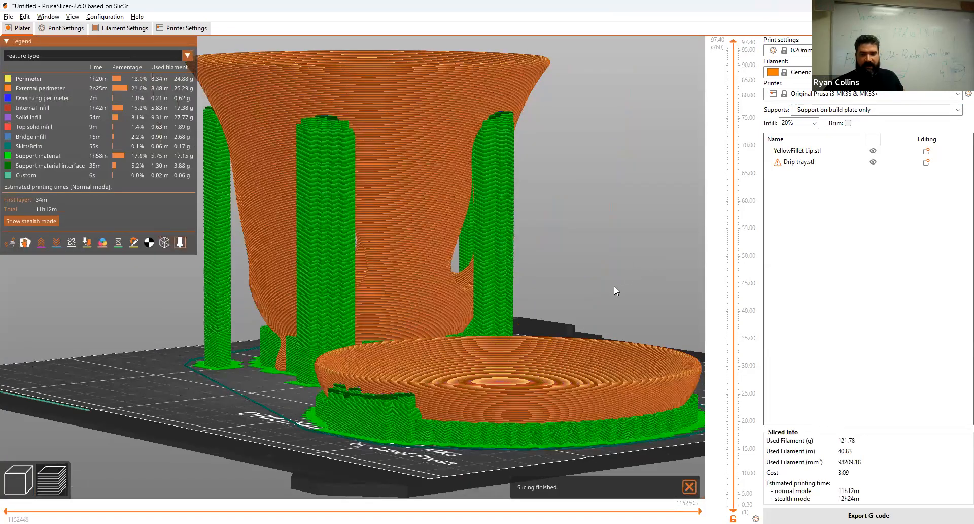
Examine the generated supports around the planter's cutouts and feet and the drip tray, including the layers up to about 21.80 mm.
{"action": "left_click_drag", "start_coordinate": [614, 286], "coordinate": [465, 400]}
{"action": "scroll", "coordinate": [467, 233], "scroll_direction": "up", "scroll_amount": 5}
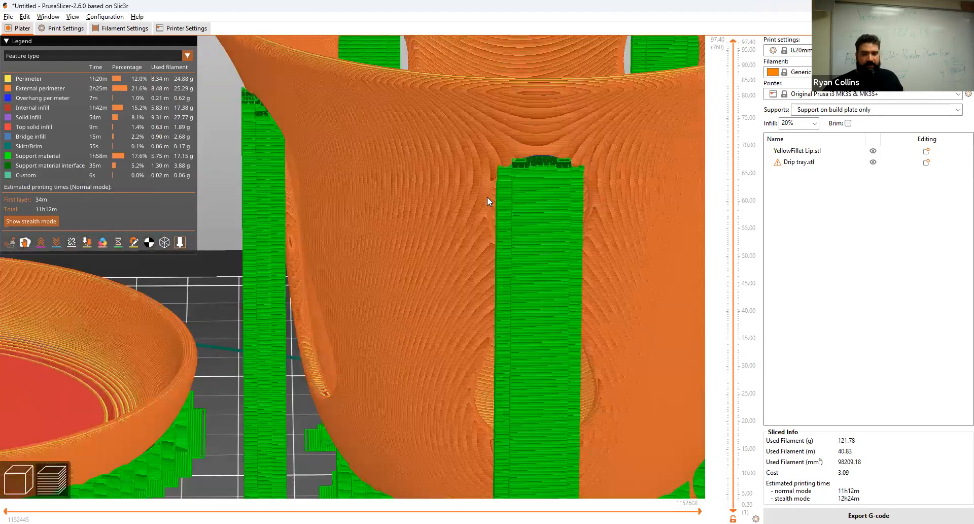
{"action": "middle_click_drag", "start_coordinate": [298, 365], "coordinate": [502, 154]}
{"action": "left_click_drag", "start_coordinate": [264, 419], "coordinate": [420, 309]}
{"action": "scroll", "coordinate": [732, 106], "scroll_direction": "down", "scroll_amount": 10}
{"action": "left_click_drag", "start_coordinate": [733, 107], "coordinate": [721, 415]}
{"action": "mouse_move", "coordinate": [553, 406]}
{"action": "left_mouse_down"}
{"action": "mouse_move", "coordinate": [551, 416]}
{"action": "mouse_move", "coordinate": [545, 409]}
{"action": "left_mouse_up"}
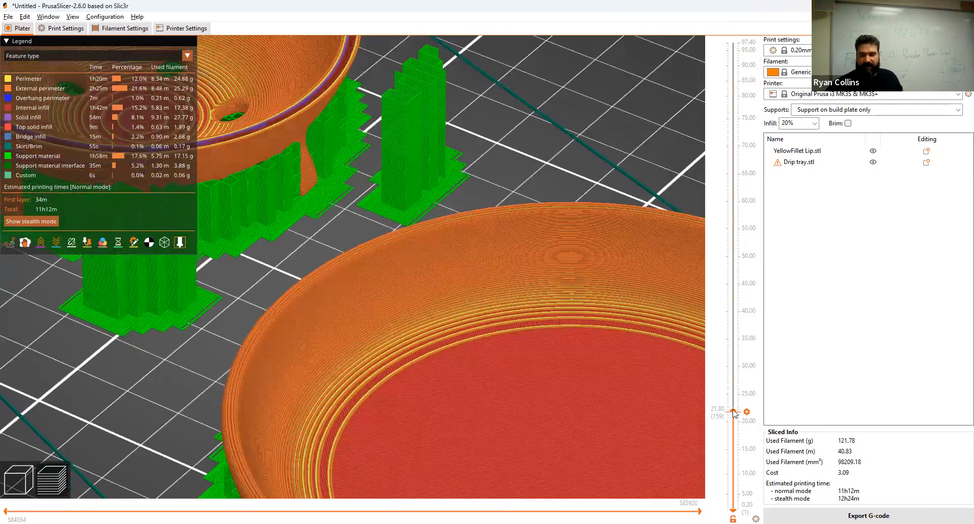
{"action": "left_click_drag", "start_coordinate": [734, 410], "coordinate": [746, 42]}
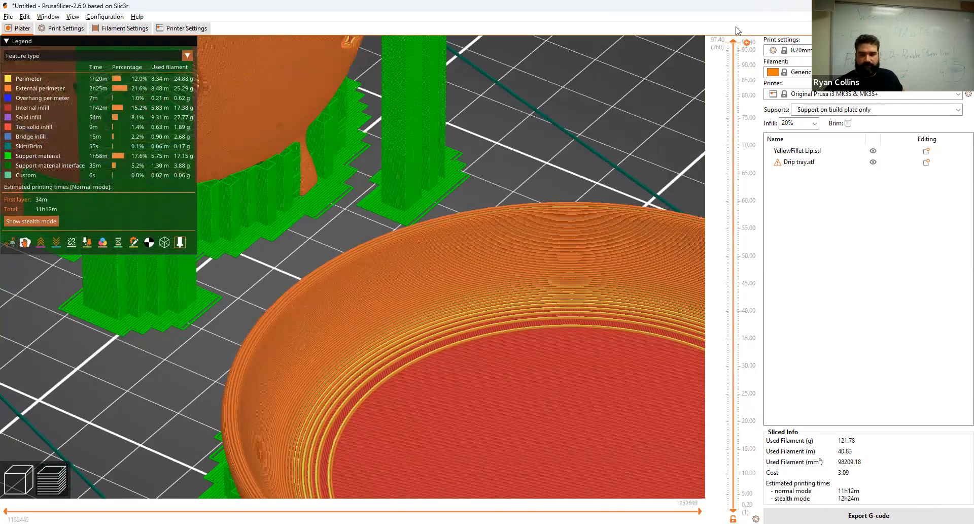
{"action": "scroll", "coordinate": [438, 267], "scroll_direction": "up", "scroll_amount": 3}
{"action": "scroll", "coordinate": [437, 267], "scroll_direction": "down", "scroll_amount": 8}
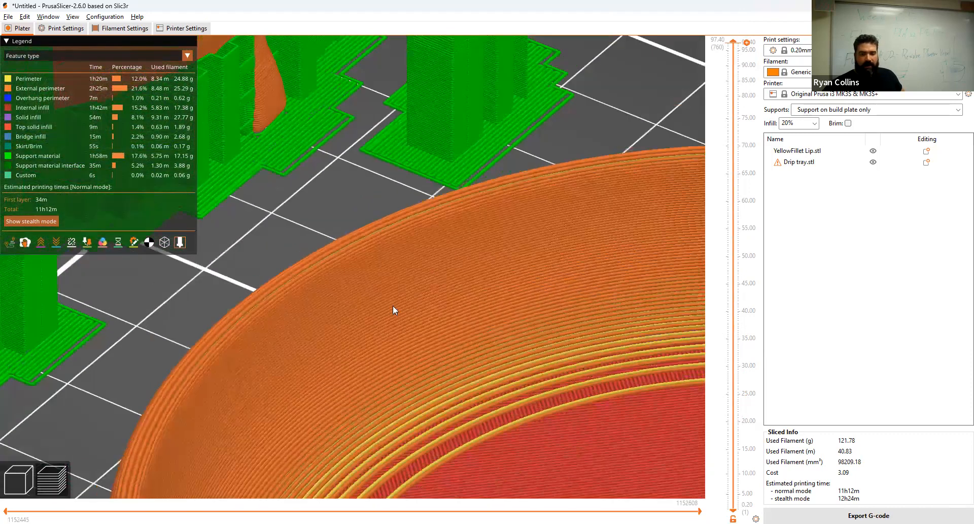
{"action": "scroll", "coordinate": [673, 265], "scroll_direction": "down", "scroll_amount": 5}
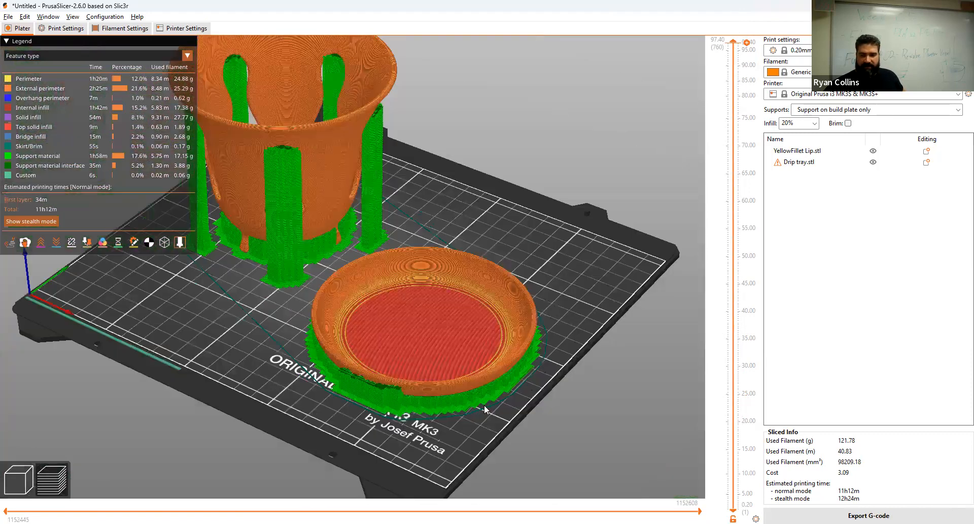
{"action": "left_click_drag", "start_coordinate": [471, 415], "coordinate": [476, 396]}
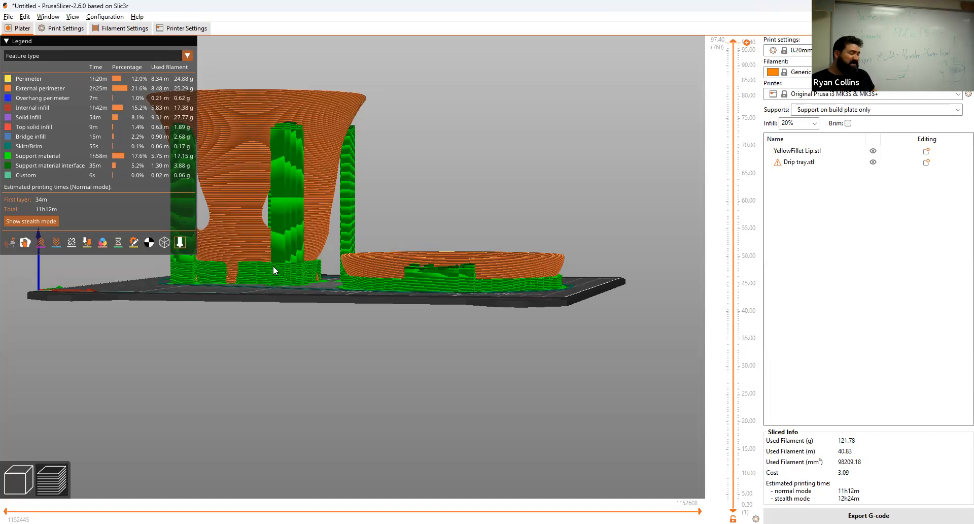
{"action": "left_click_drag", "start_coordinate": [252, 311], "coordinate": [303, 316]}
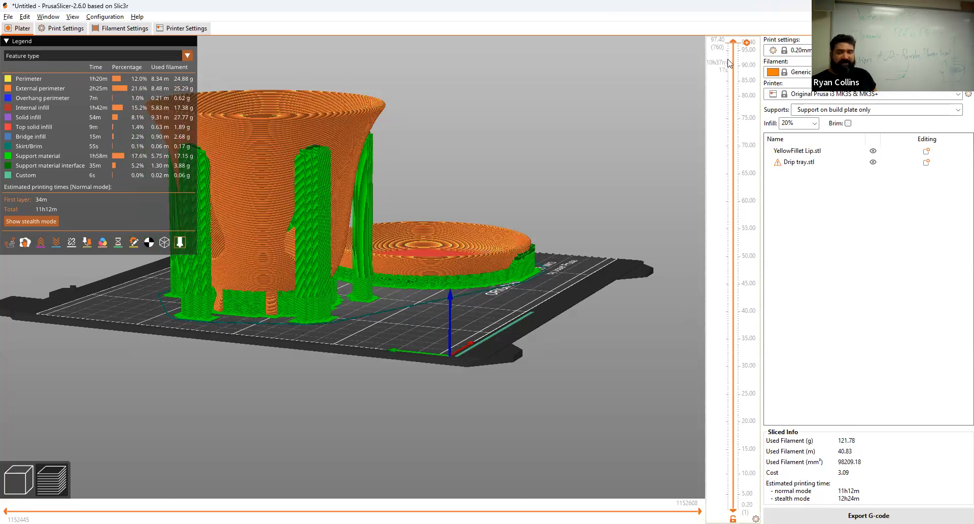
Examine the sliced layers at 12.20 mm and the first layer at 0.20 mm, restore the full-height preview and look over the supports.
{"action": "left_click_drag", "start_coordinate": [734, 43], "coordinate": [676, 465]}
{"action": "scroll", "coordinate": [303, 339], "scroll_direction": "up", "scroll_amount": 5}
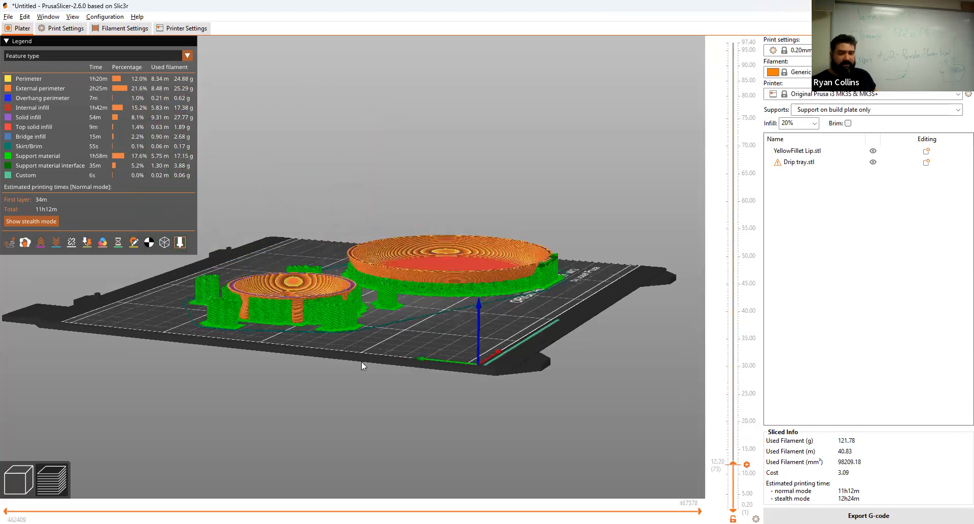
{"action": "left_click_drag", "start_coordinate": [362, 294], "coordinate": [357, 319]}
{"action": "right_click_drag", "start_coordinate": [358, 319], "coordinate": [350, 203]}
{"action": "left_click_drag", "start_coordinate": [733, 464], "coordinate": [731, 510]}
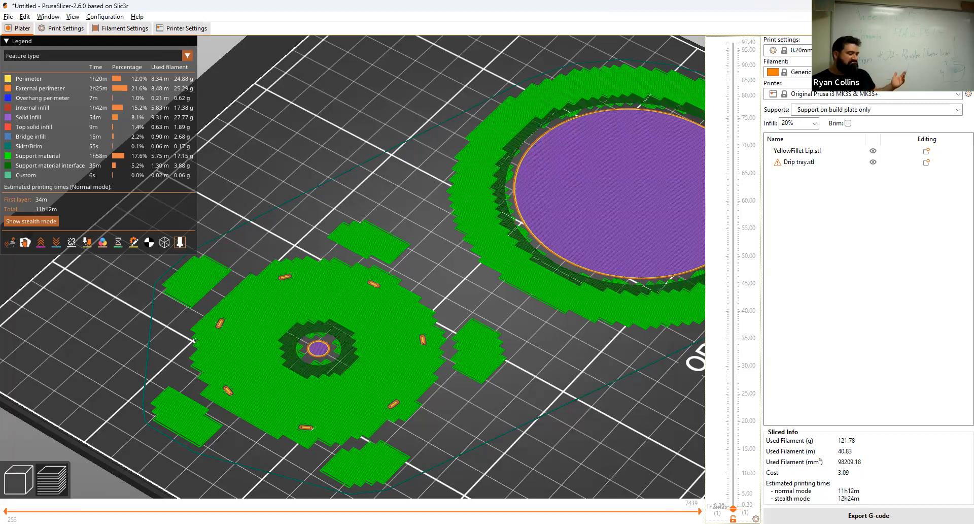
{"action": "left_click_drag", "start_coordinate": [733, 508], "coordinate": [742, 16]}
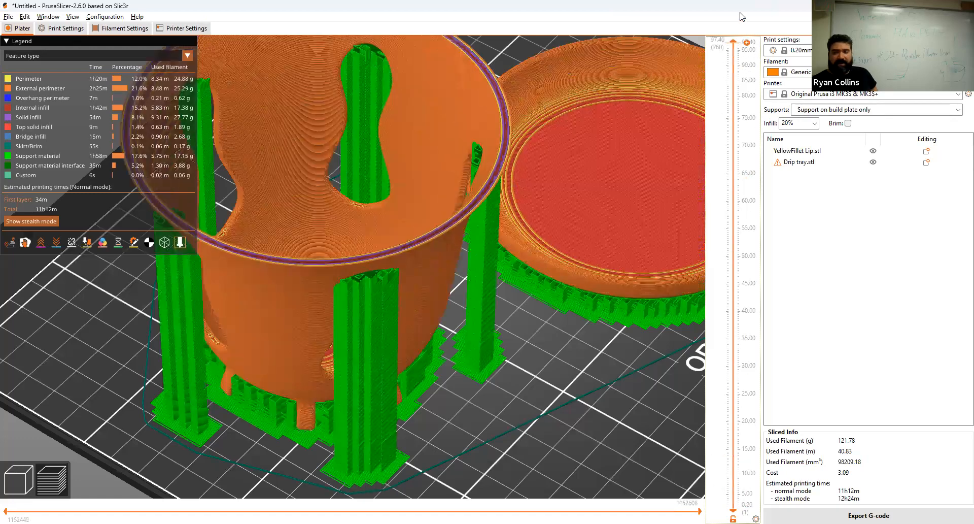
{"action": "scroll", "coordinate": [637, 431], "scroll_direction": "up", "scroll_amount": 3}
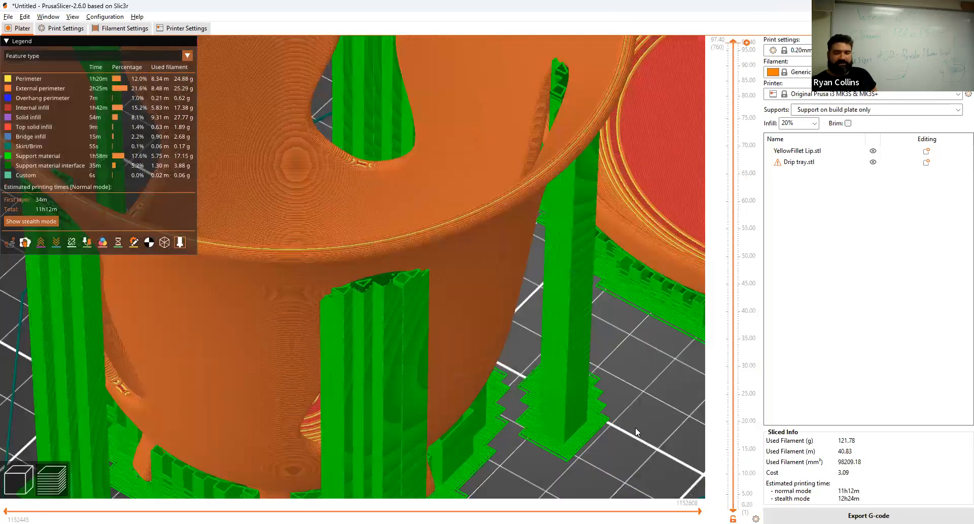
{"action": "scroll", "coordinate": [637, 446], "scroll_direction": "down", "scroll_amount": 7}
{"action": "left_click_drag", "start_coordinate": [598, 435], "coordinate": [543, 412]}
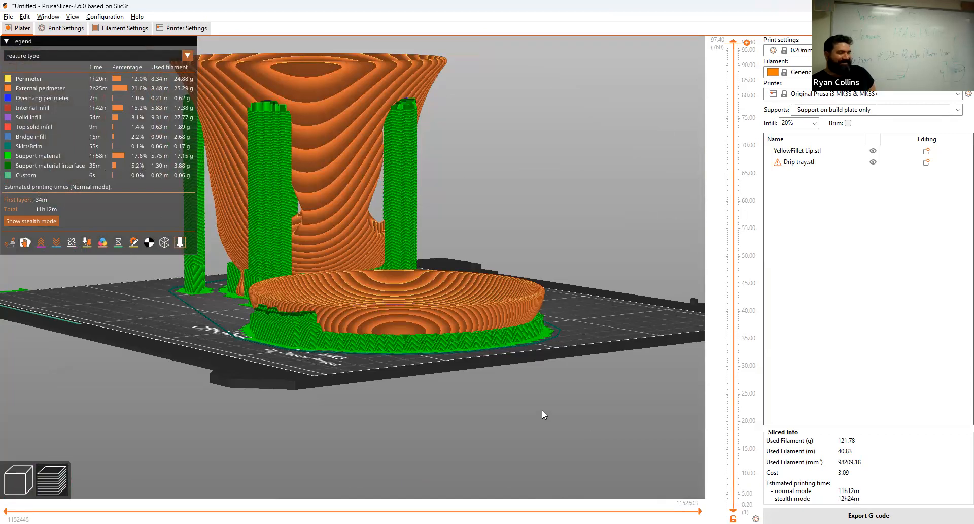
{"action": "left_click_drag", "start_coordinate": [322, 374], "coordinate": [328, 386]}
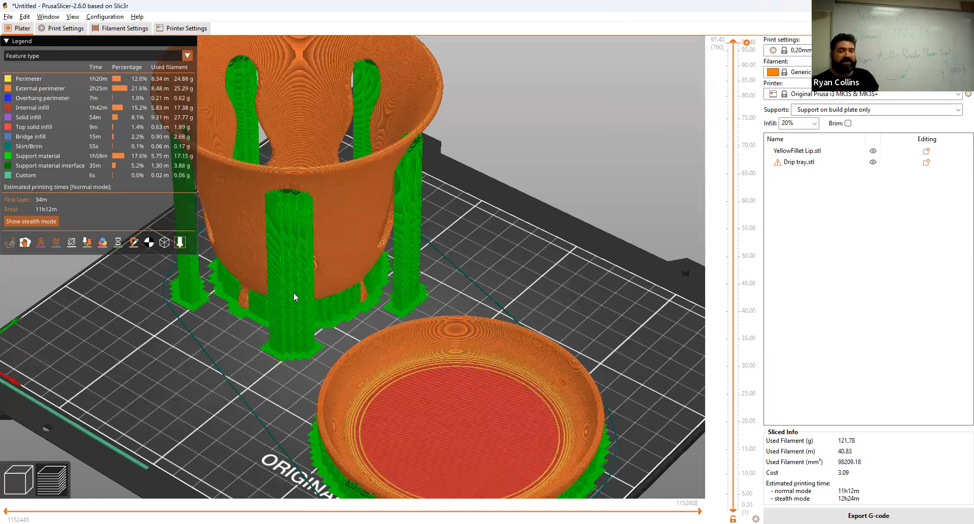
Change the infill pattern in the print settings to Gyroid.
{"action": "left_click", "coordinate": [73, 31]}
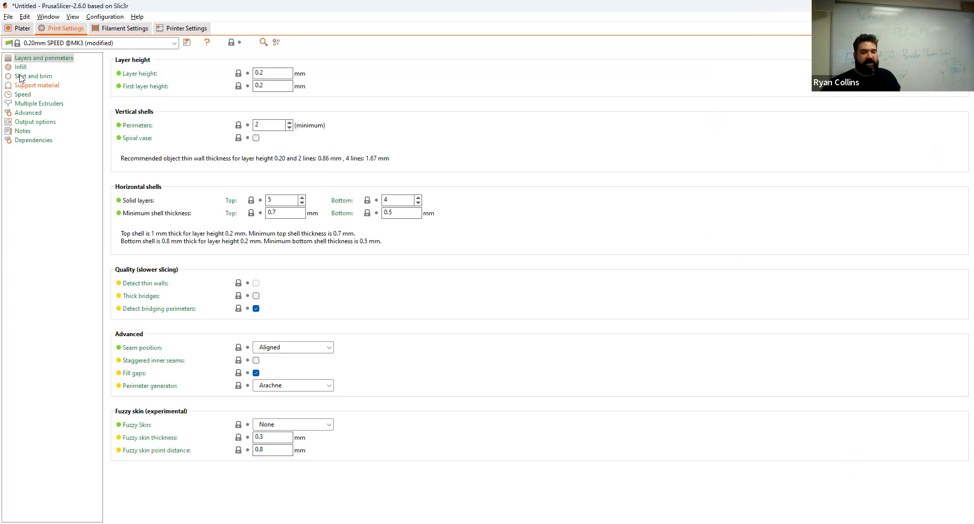
{"action": "left_click", "coordinate": [21, 67]}
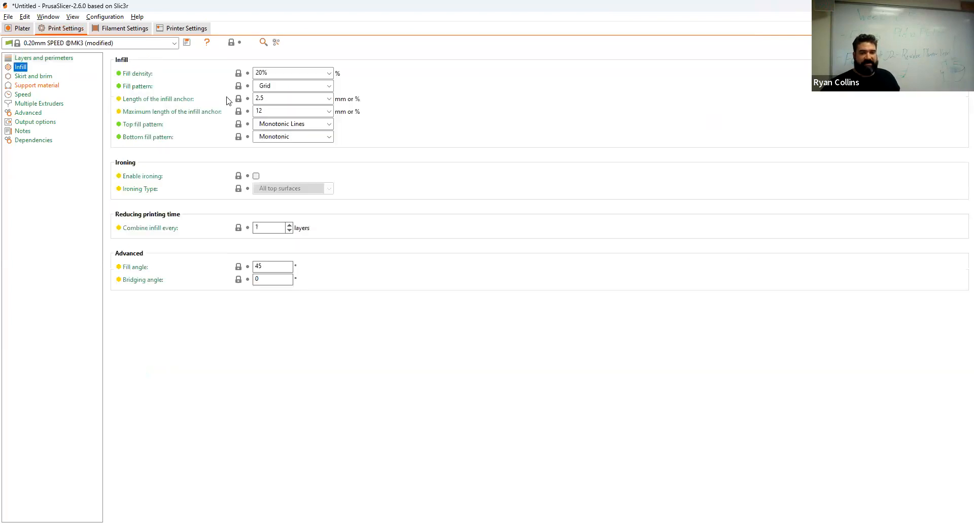
{"action": "left_click", "coordinate": [329, 86]}
{"action": "left_click", "coordinate": [269, 189]}
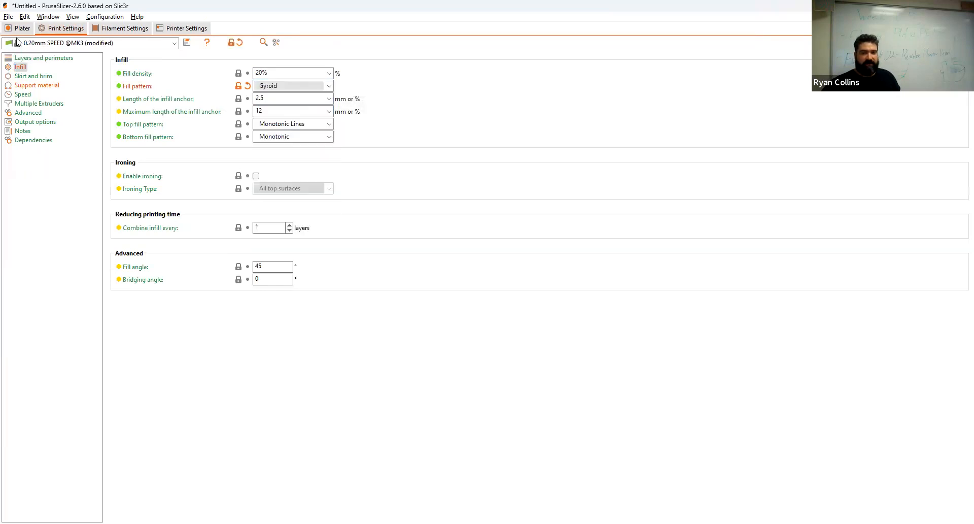
Set the infill density to 10%, slice the plate again and look over the new preview.
{"action": "left_click", "coordinate": [20, 29]}
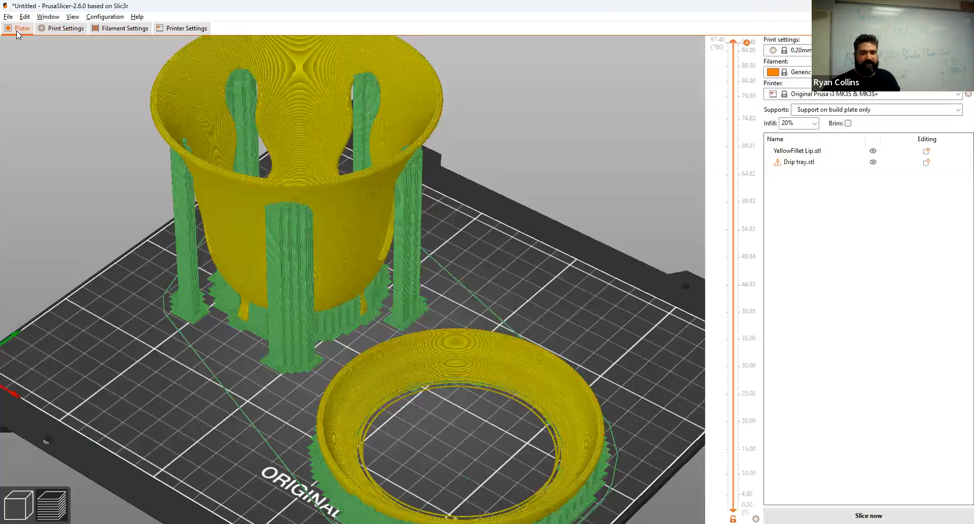
{"action": "left_click", "coordinate": [814, 125]}
{"action": "left_click", "coordinate": [810, 153]}
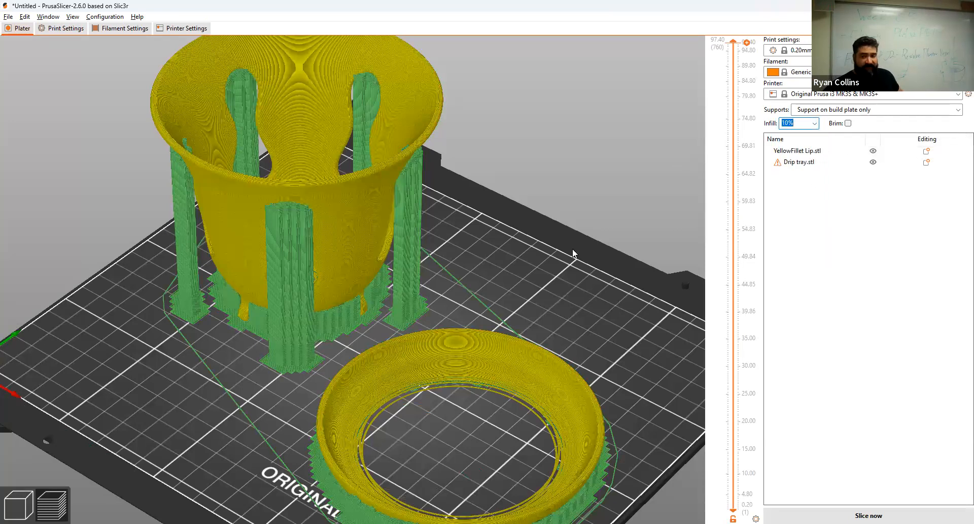
{"action": "left_click", "coordinate": [777, 514]}
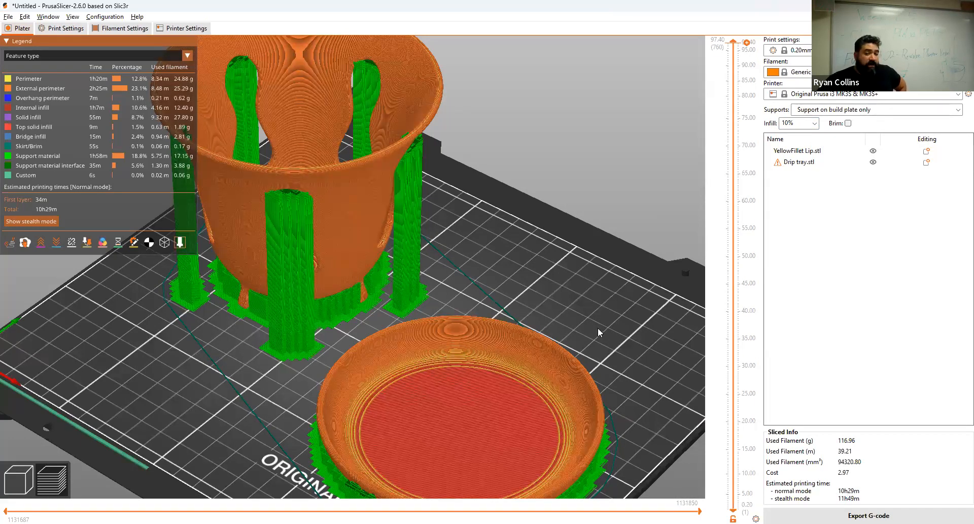
{"action": "left_click_drag", "start_coordinate": [593, 307], "coordinate": [575, 287]}
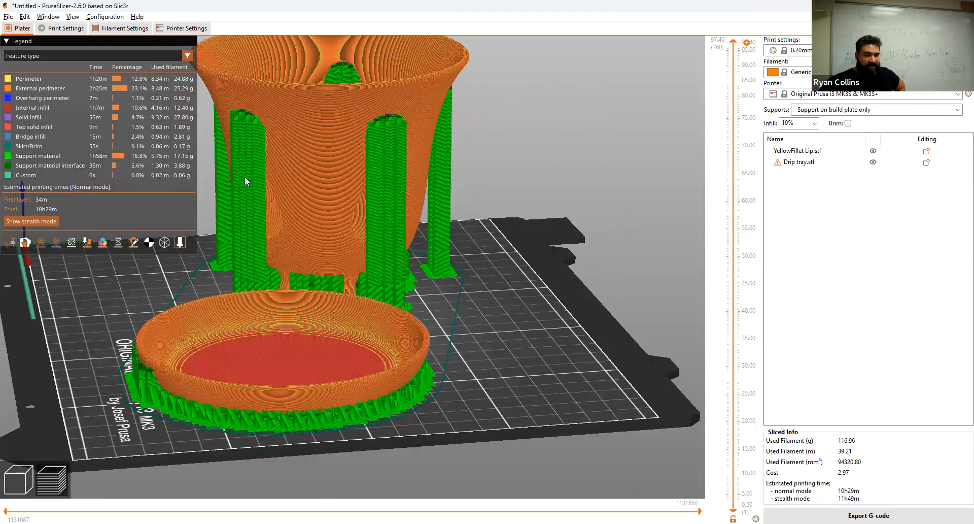
{"action": "scroll", "coordinate": [257, 191], "scroll_direction": "up", "scroll_amount": 1}
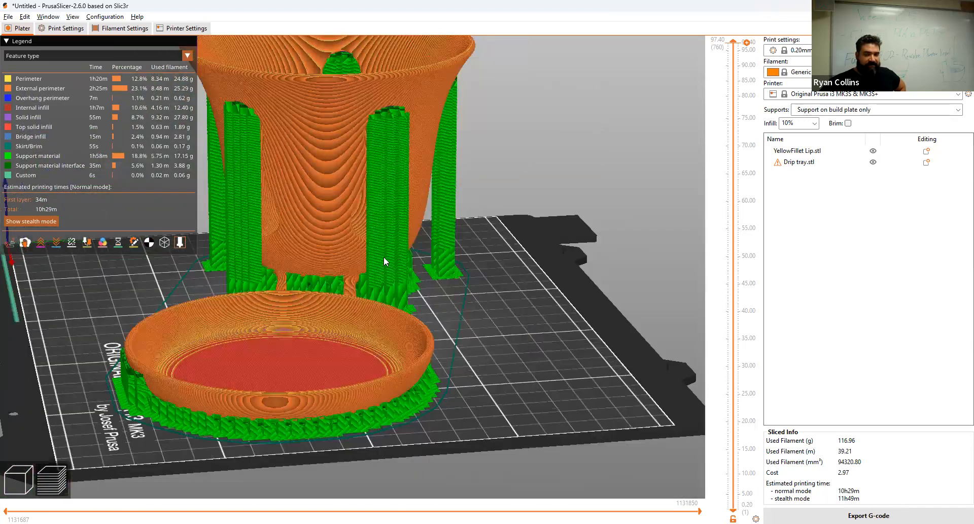
Set the support material's pattern spacing to 5 mm, slice the plate again and inspect the resulting supports.
{"action": "left_click", "coordinate": [69, 29]}
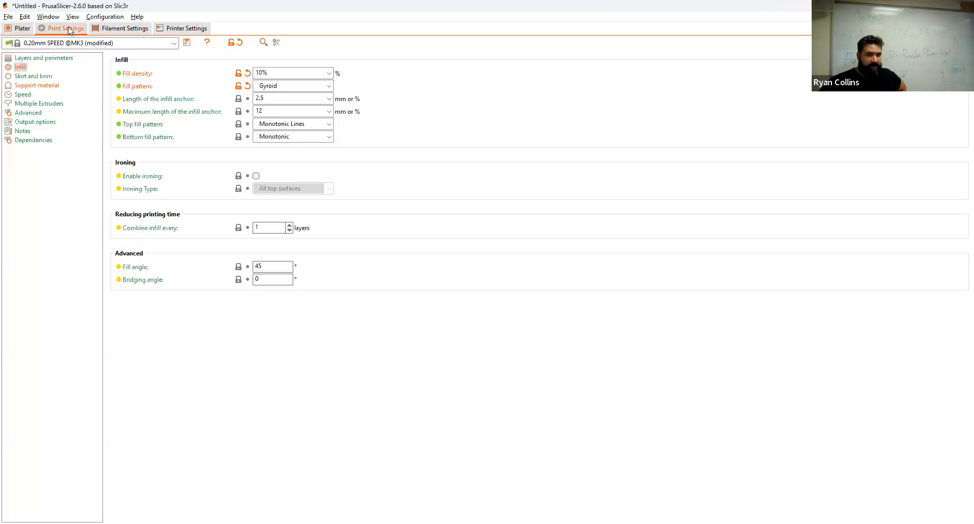
{"action": "left_click", "coordinate": [33, 86]}
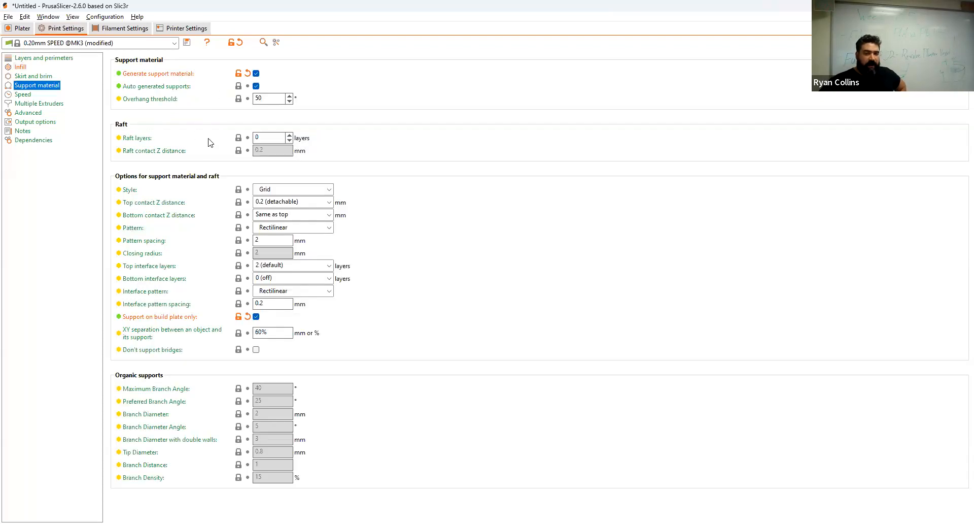
{"action": "mouse_move", "coordinate": [270, 98]}
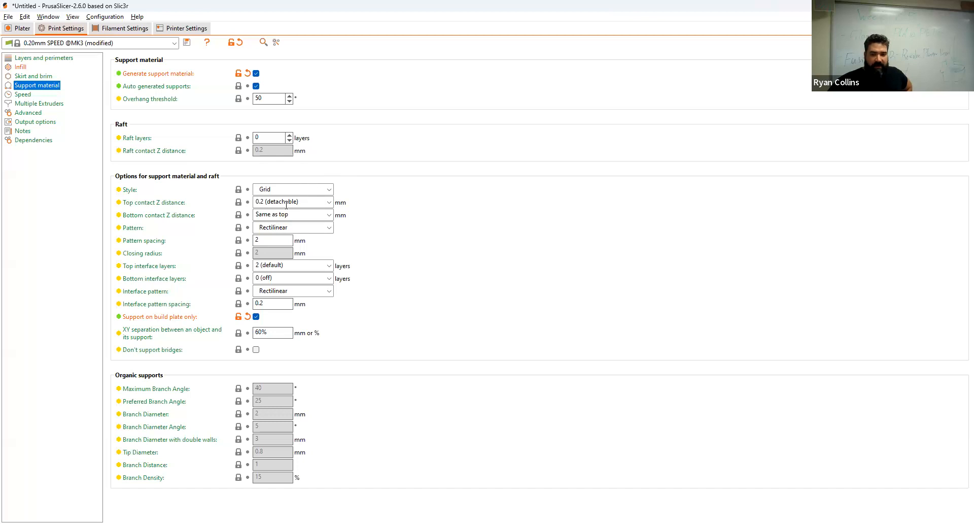
{"action": "double_click", "coordinate": [256, 240]}
{"action": "key", "text": "BackSpace"}
{"action": "left_click", "coordinate": [274, 242]}
{"action": "type", "text": "2"}
{"action": "double_click", "coordinate": [253, 244]}
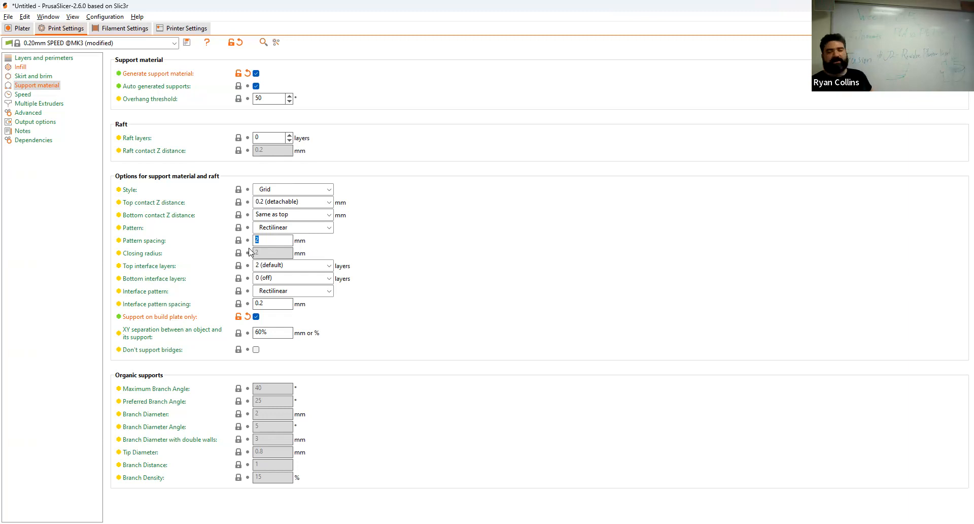
{"action": "type", "text": "5"}
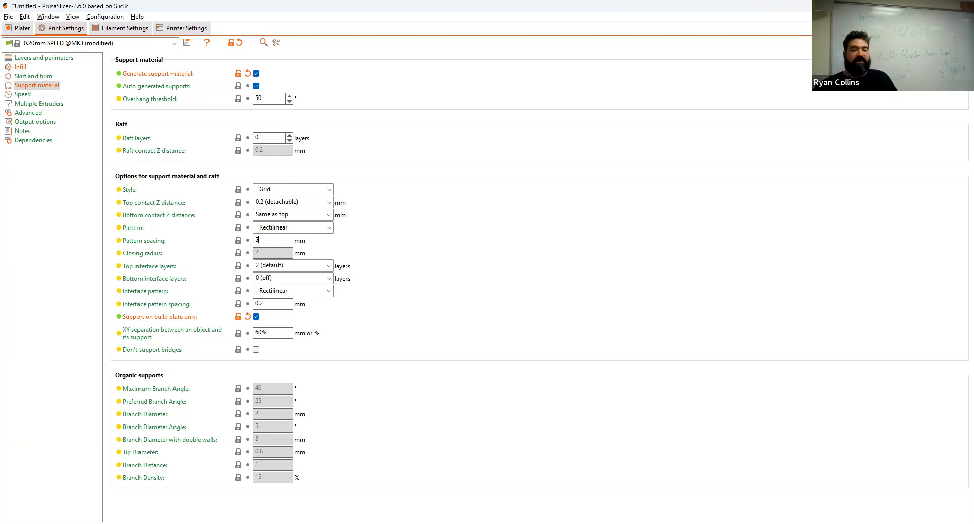
{"action": "left_click", "coordinate": [21, 28]}
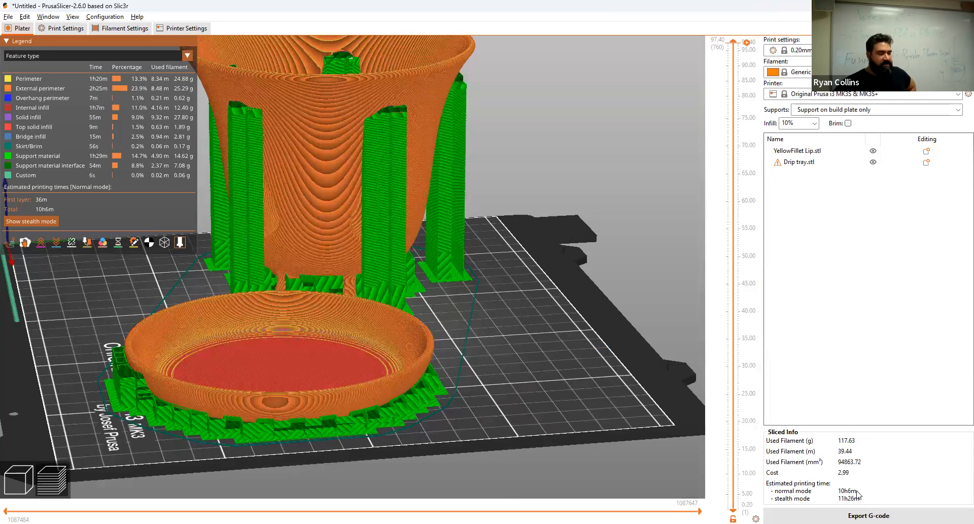
{"action": "mouse_move", "coordinate": [563, 327]}
{"action": "left_mouse_down"}
{"action": "mouse_move", "coordinate": [509, 367]}
{"action": "mouse_move", "coordinate": [552, 338]}
{"action": "left_mouse_up"}
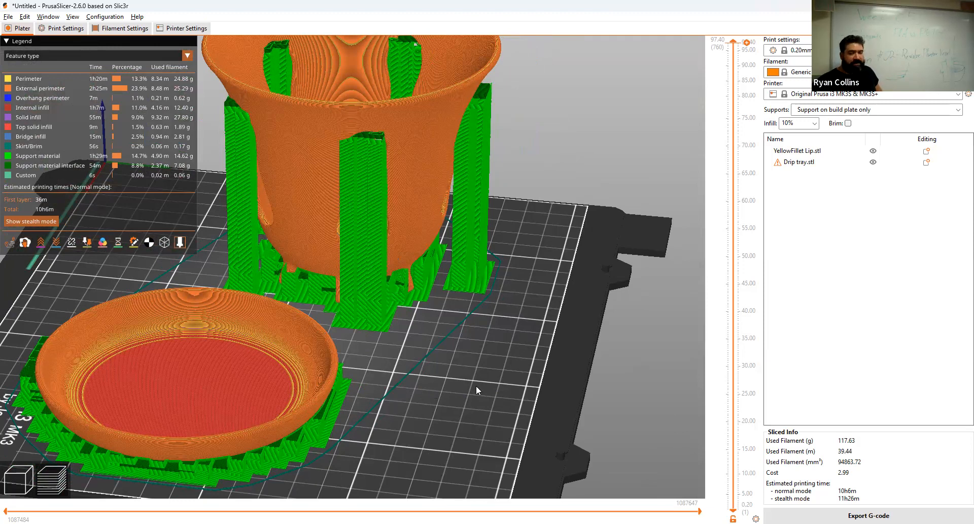
Delete the drip tray, auto-arrange the remaining planter on the print bed and slice it on its own.
{"action": "left_click", "coordinate": [19, 479]}
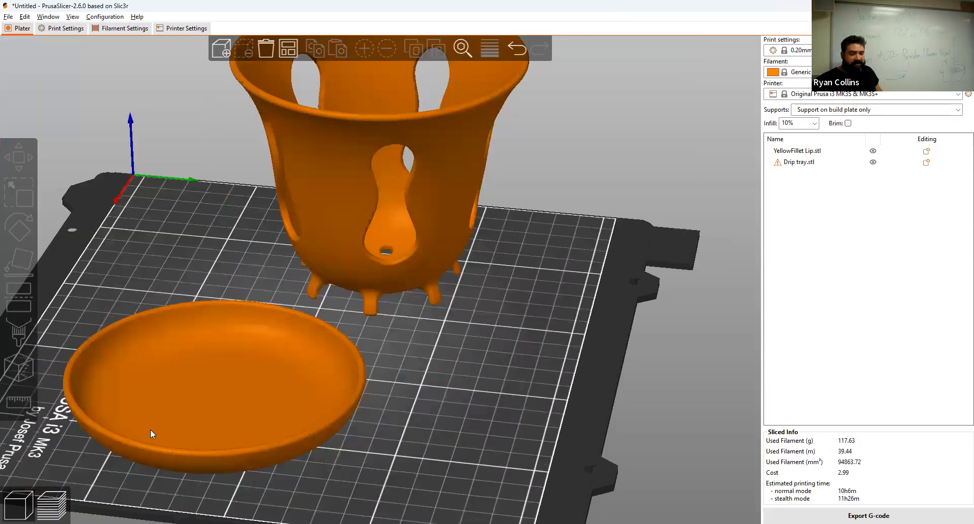
{"action": "left_click", "coordinate": [191, 398]}
{"action": "key", "text": "Delete"}
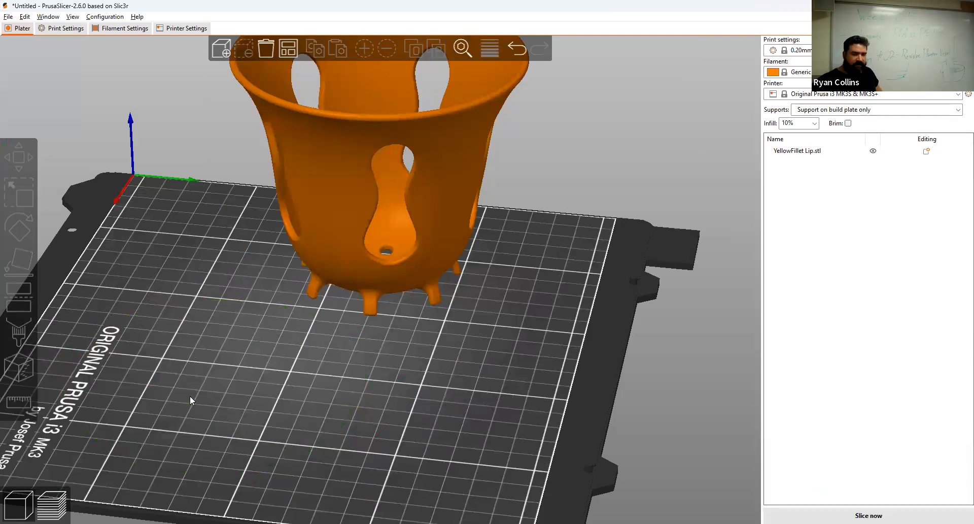
{"action": "left_click", "coordinate": [289, 48]}
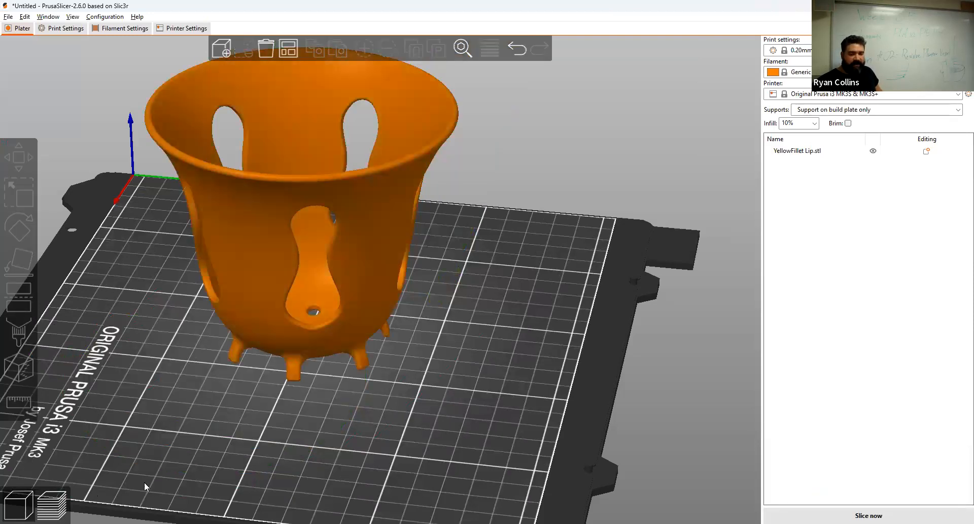
{"action": "left_click", "coordinate": [865, 515]}
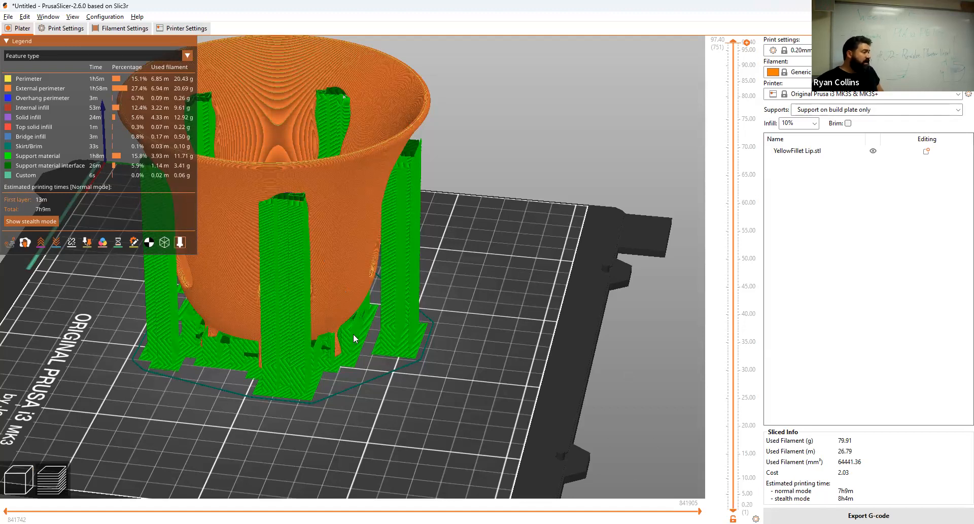
Replace the planter with the restored drip tray, placed alone at the centre of the print bed.
{"action": "left_click", "coordinate": [18, 479]}
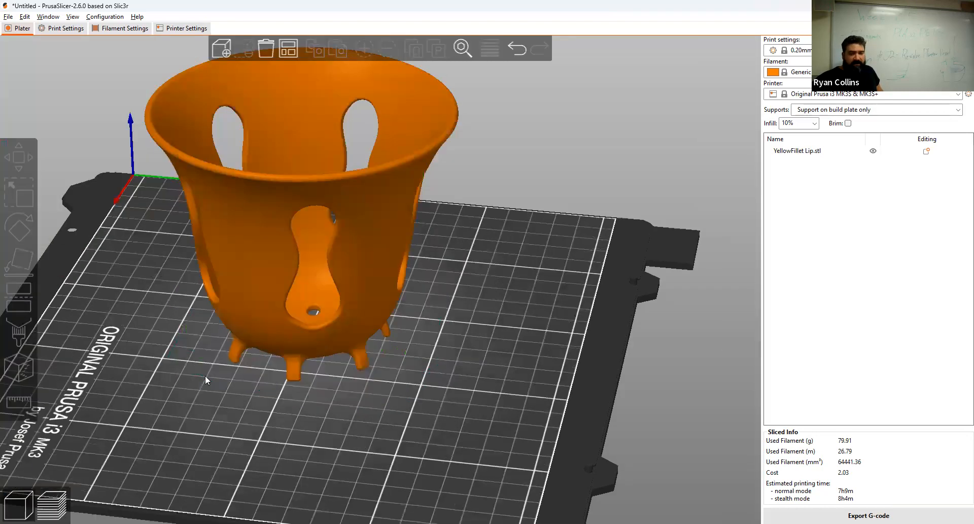
{"action": "left_click", "coordinate": [254, 275]}
{"action": "key", "text": "Delete"}
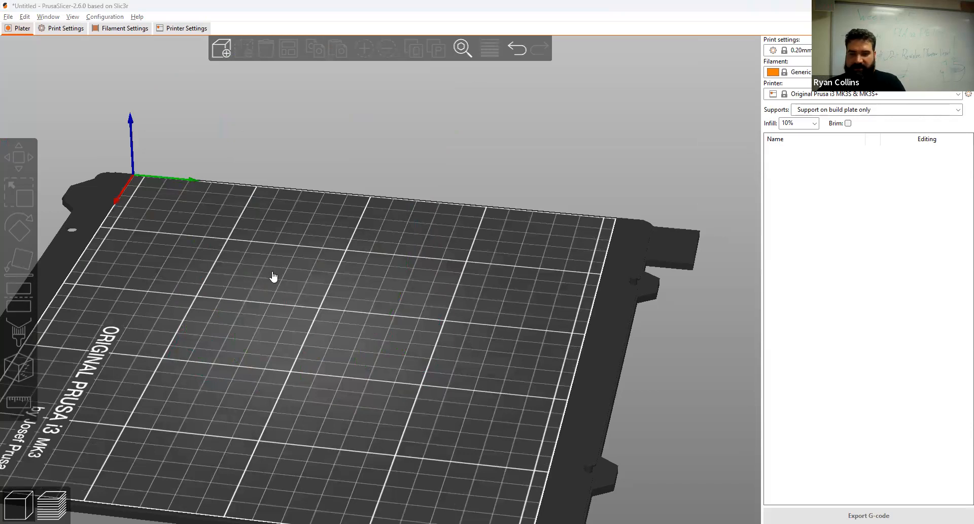
{"action": "key", "text": "ctrl+z"}
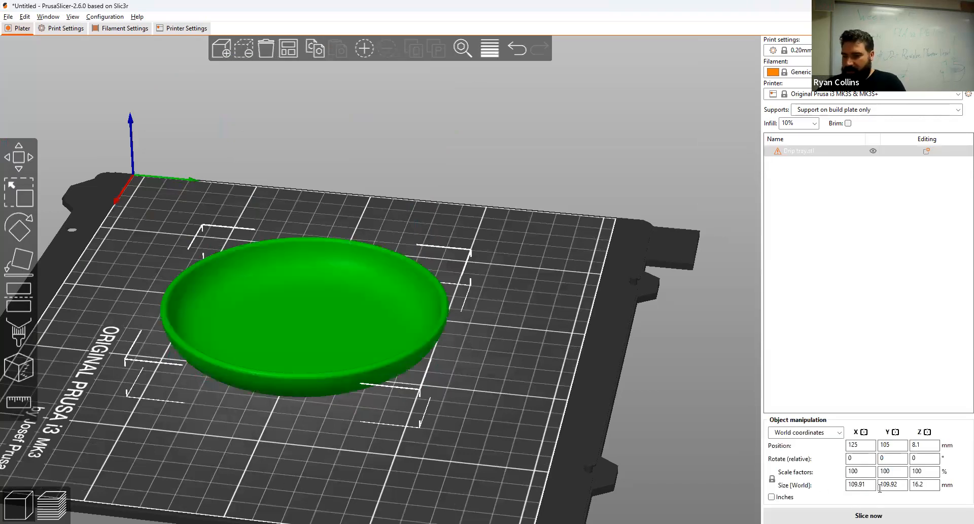
Slice the drip tray on its own and inspect the support material around its underside in the preview.
{"action": "left_click", "coordinate": [869, 516]}
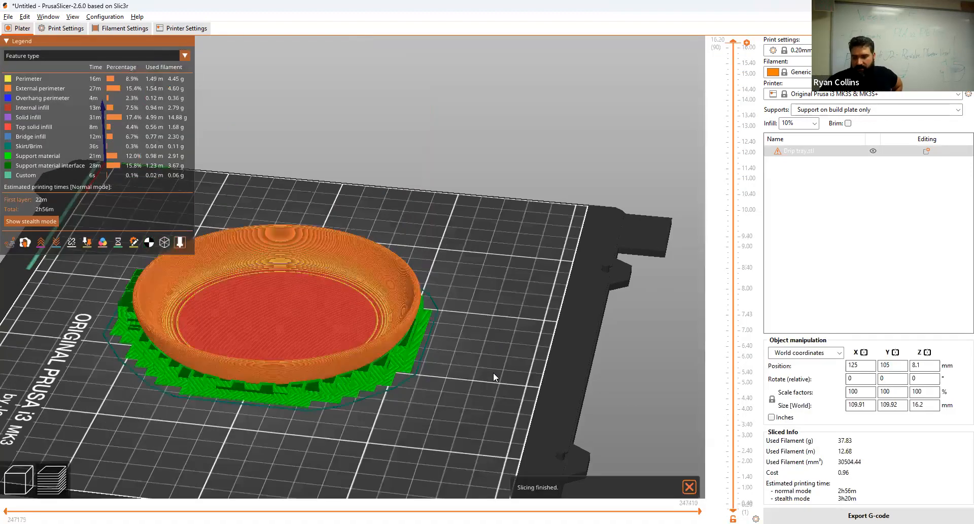
{"action": "left_click_drag", "start_coordinate": [494, 373], "coordinate": [523, 360]}
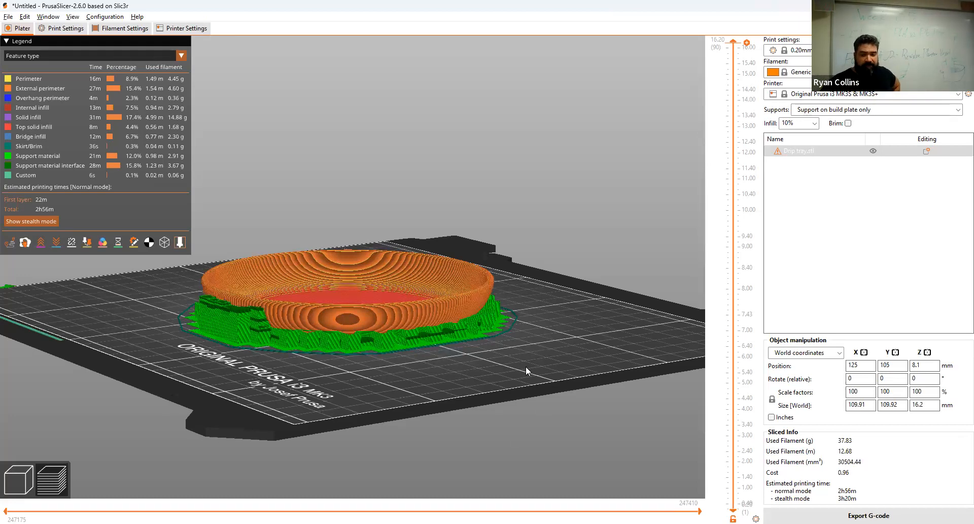
{"action": "scroll", "coordinate": [525, 374], "scroll_direction": "up", "scroll_amount": 5}
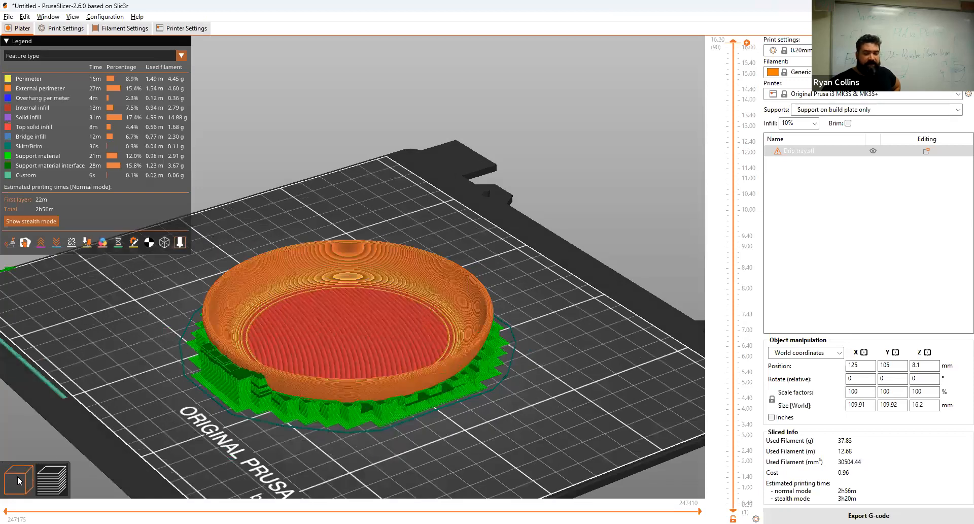
Return to the model editing view, bring the planter back onto the bed beside the drip tray and slice both together.
{"action": "left_click", "coordinate": [19, 480]}
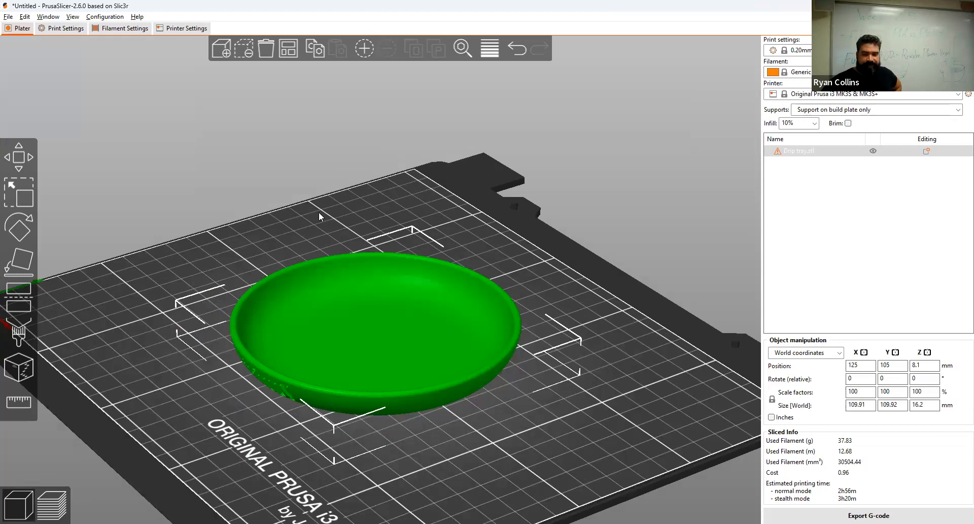
{"action": "left_click", "coordinate": [287, 44]}
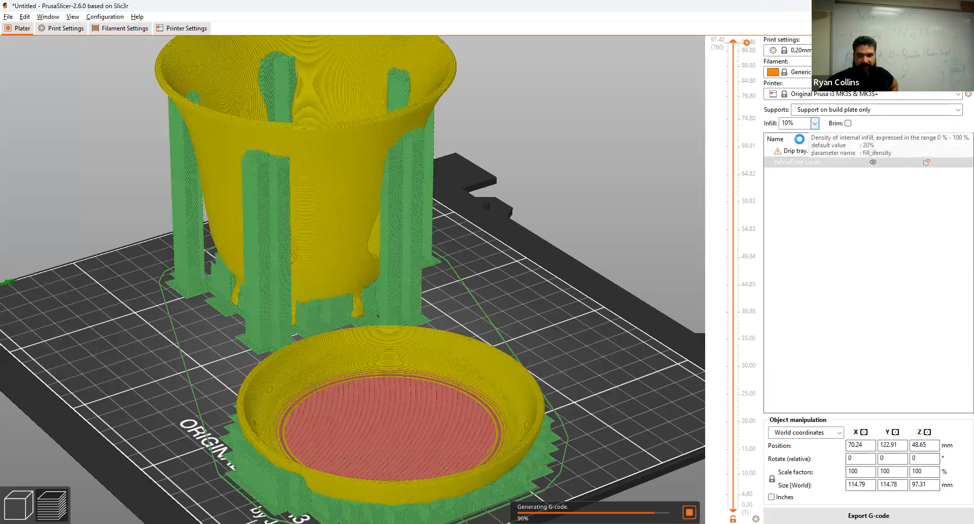
Set the infill density to 5% and slice the planter and drip tray again.
{"action": "left_click", "coordinate": [815, 123]}
{"action": "left_click", "coordinate": [797, 144]}
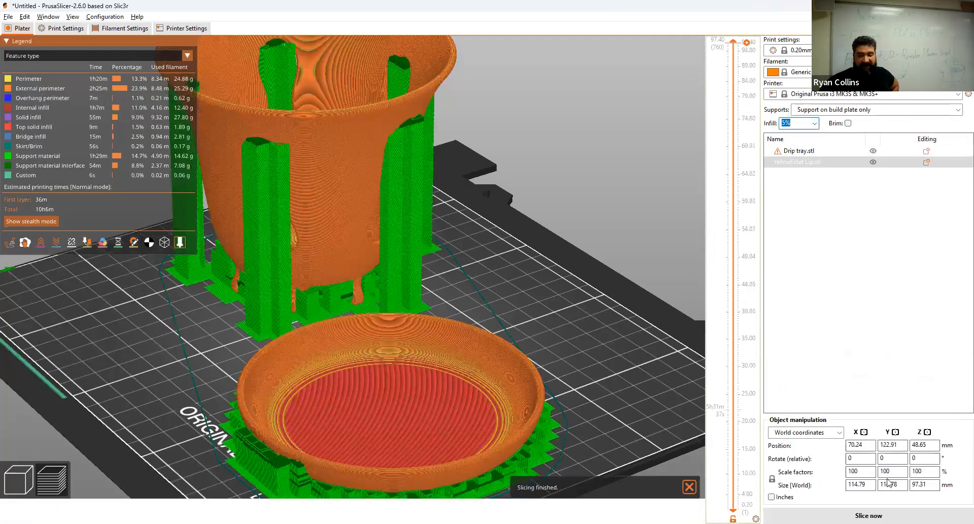
{"action": "left_click", "coordinate": [869, 515]}
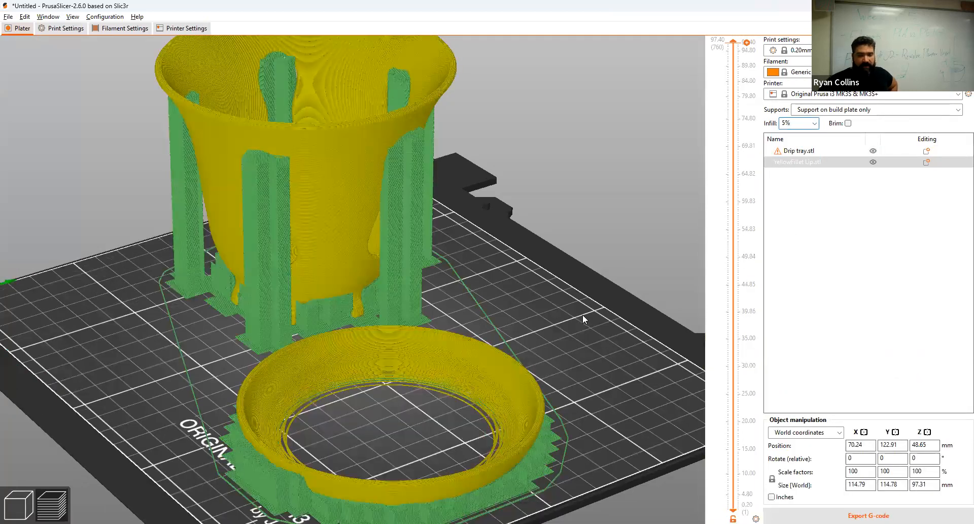